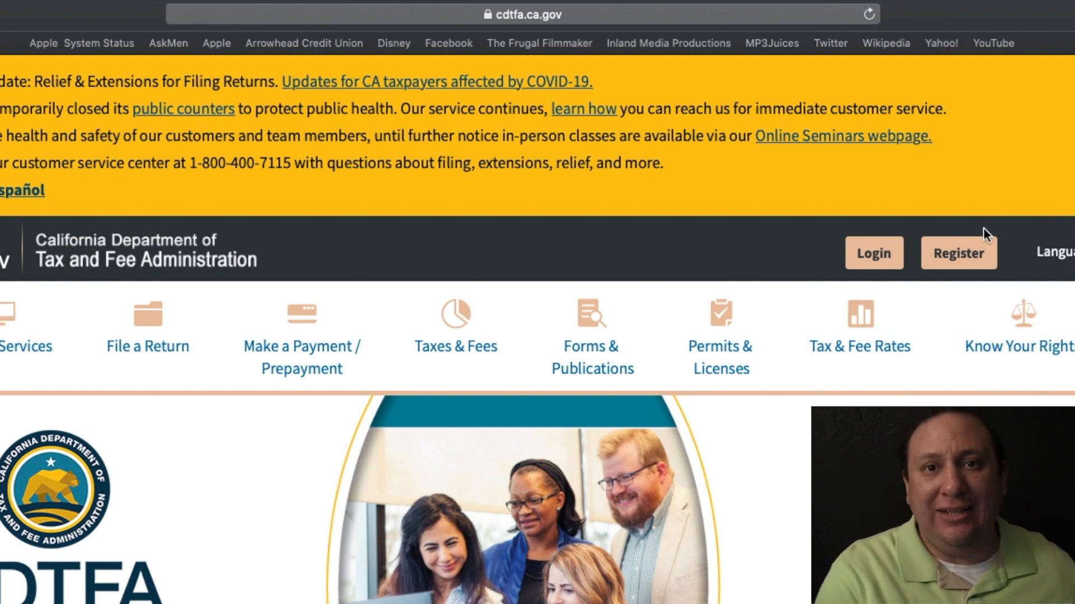
Start a new registration by choosing 'Business Activity or Location' under Register.
left_click(941, 260)
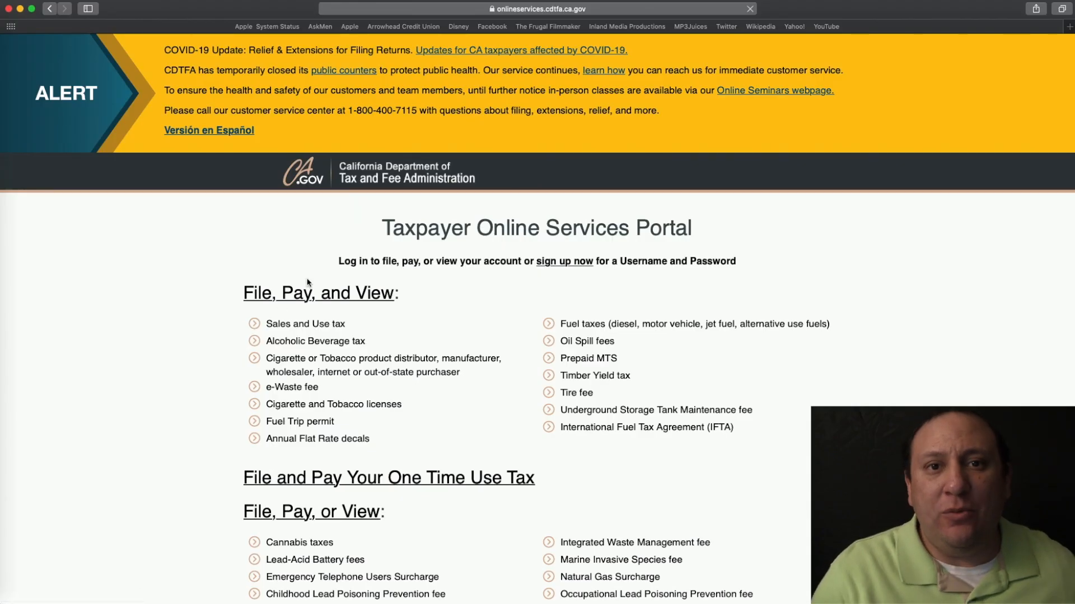
scroll(307, 283, "down", 6)
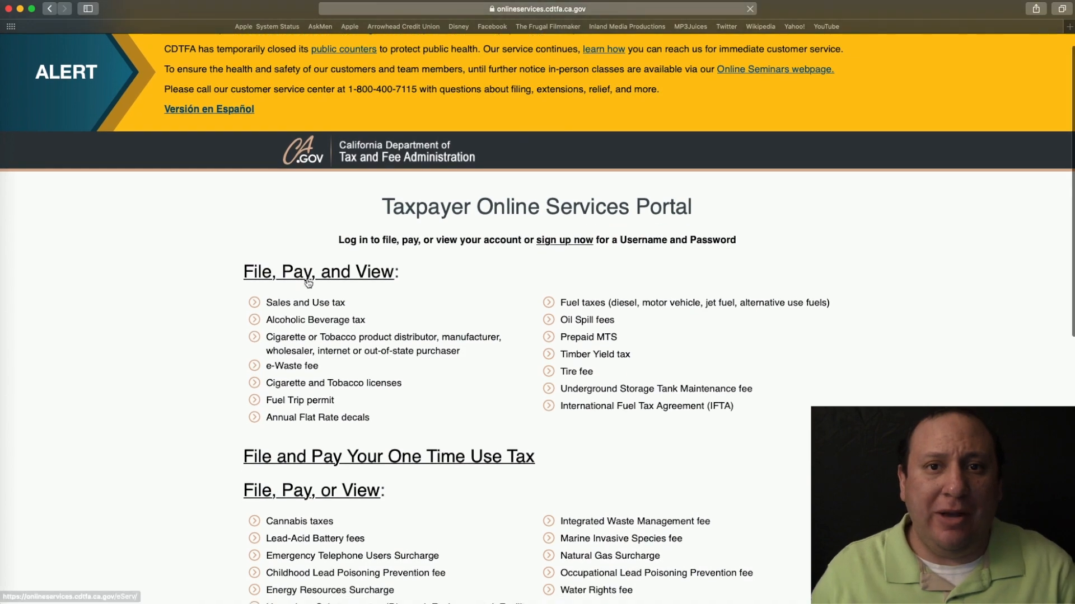
scroll(307, 282, "down", 2)
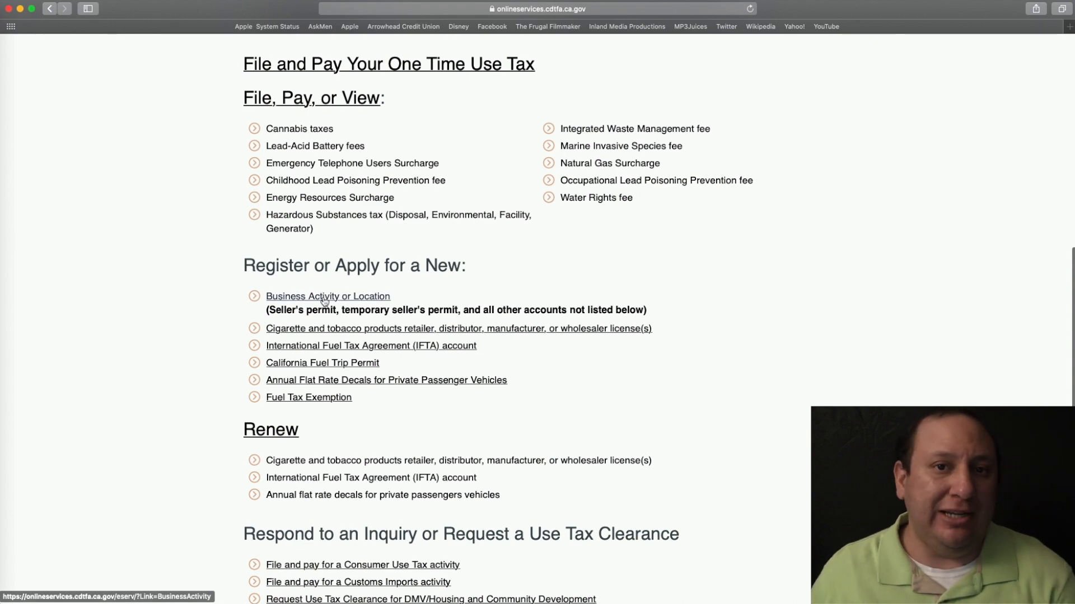
left_click(324, 300)
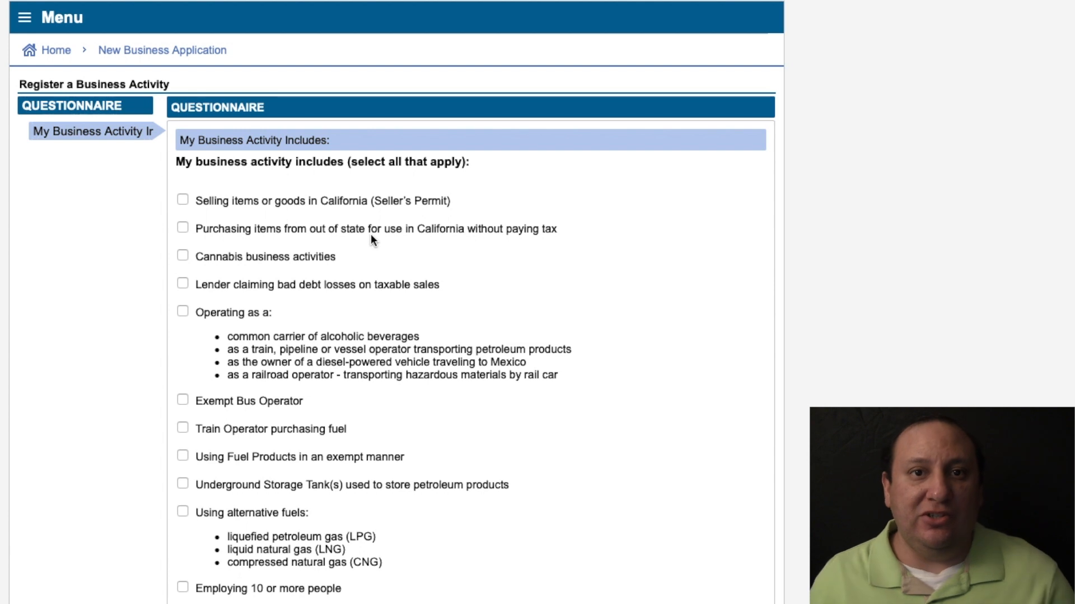
Leave the business activity checklist unchecked and advance to the Selling Items or Goods page.
scroll(476, 241, "down", 1)
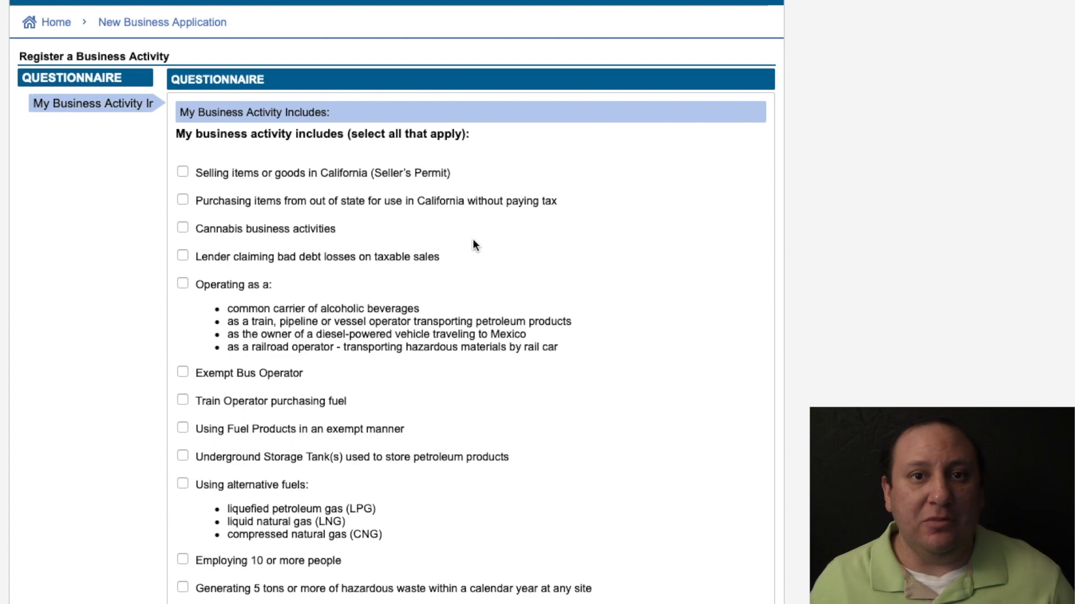
scroll(473, 241, "down", 5)
scroll(473, 240, "up", 4)
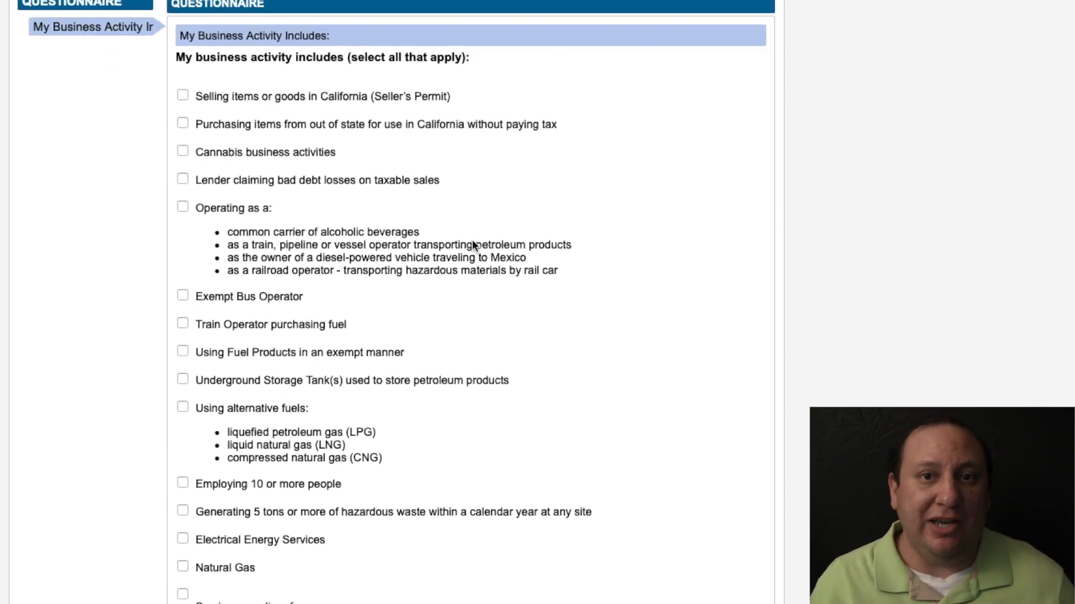
scroll(680, 241, "down", 7)
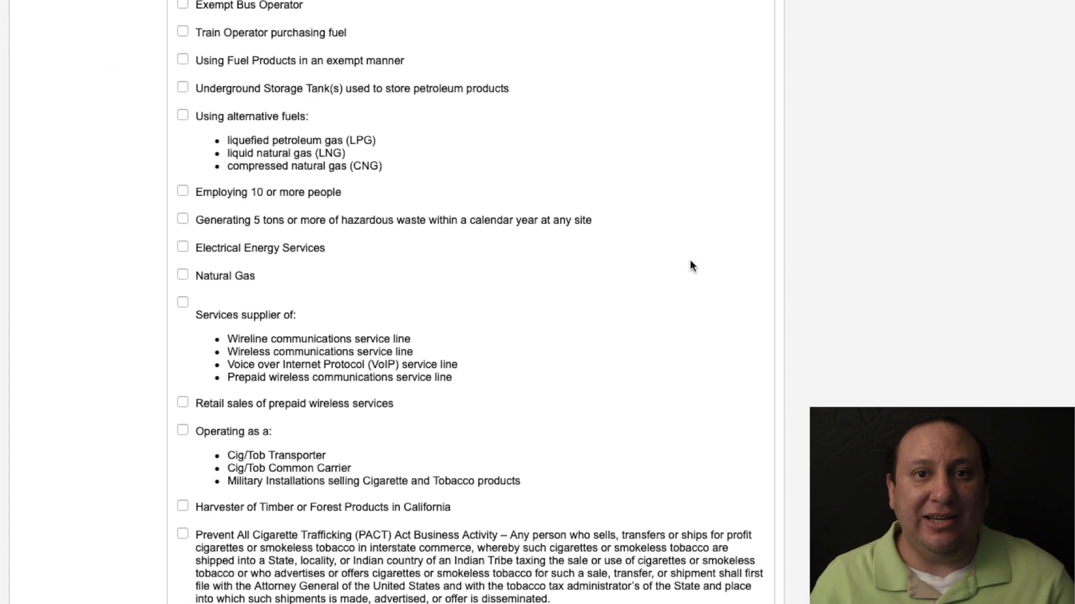
left_click(748, 534)
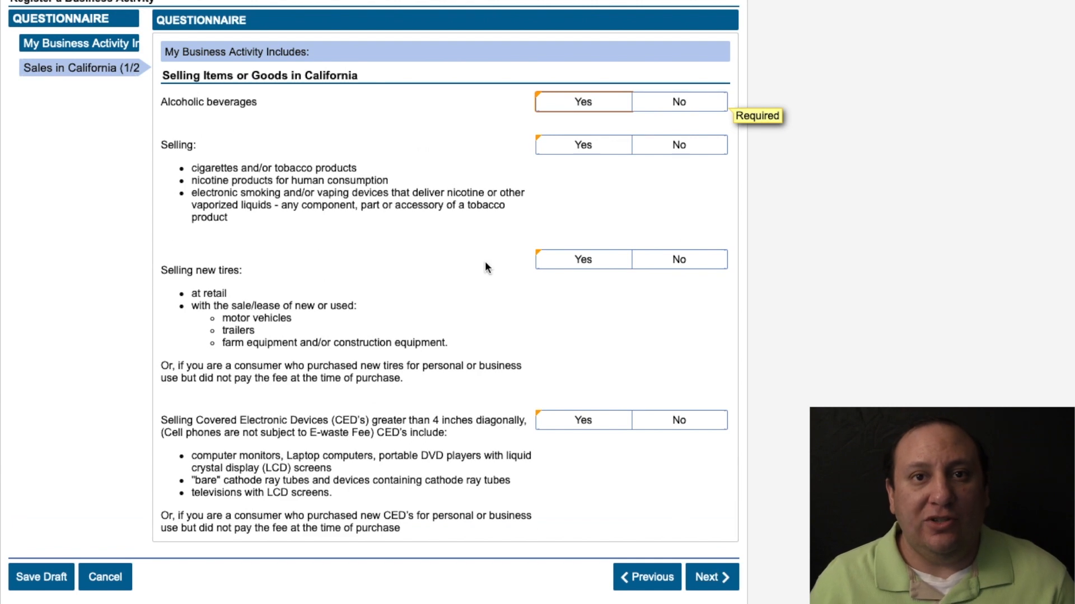
Answer No to selling alcohol, tobacco, new tires and covered electronic devices.
scroll(484, 263, "up", 2)
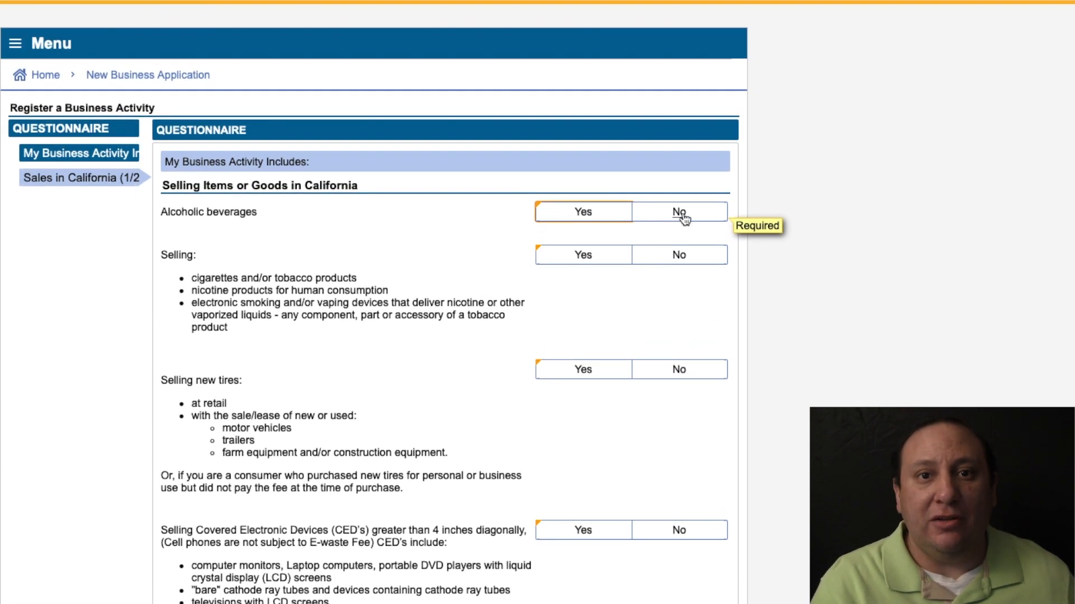
left_click(682, 216)
left_click(679, 255)
left_click(672, 378)
left_click(676, 533)
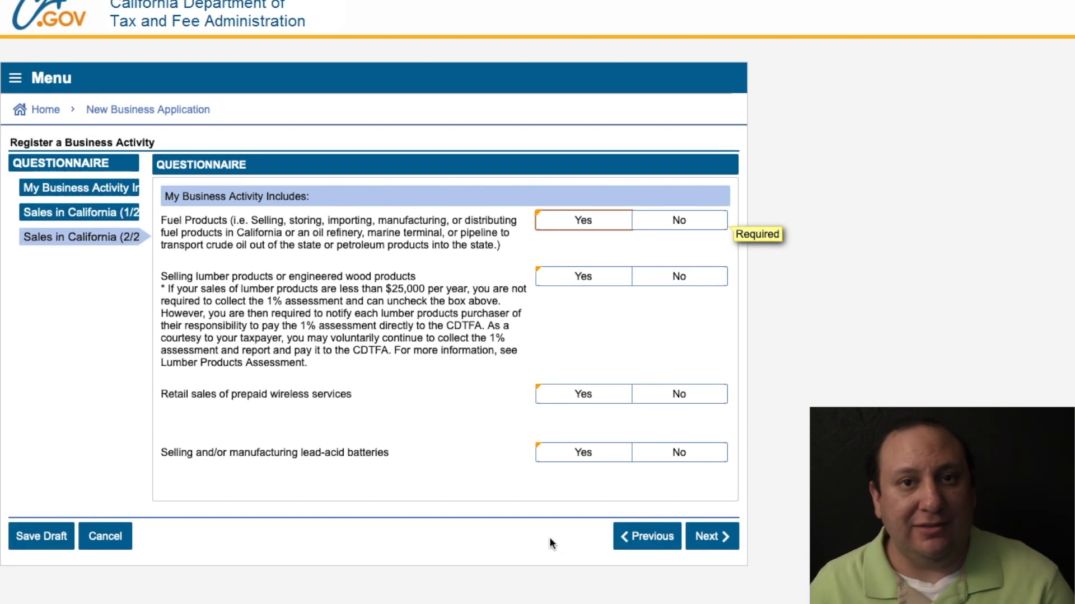
Answer No to fuel, lumber, prepaid wireless and lead-acid battery sales.
left_click(677, 221)
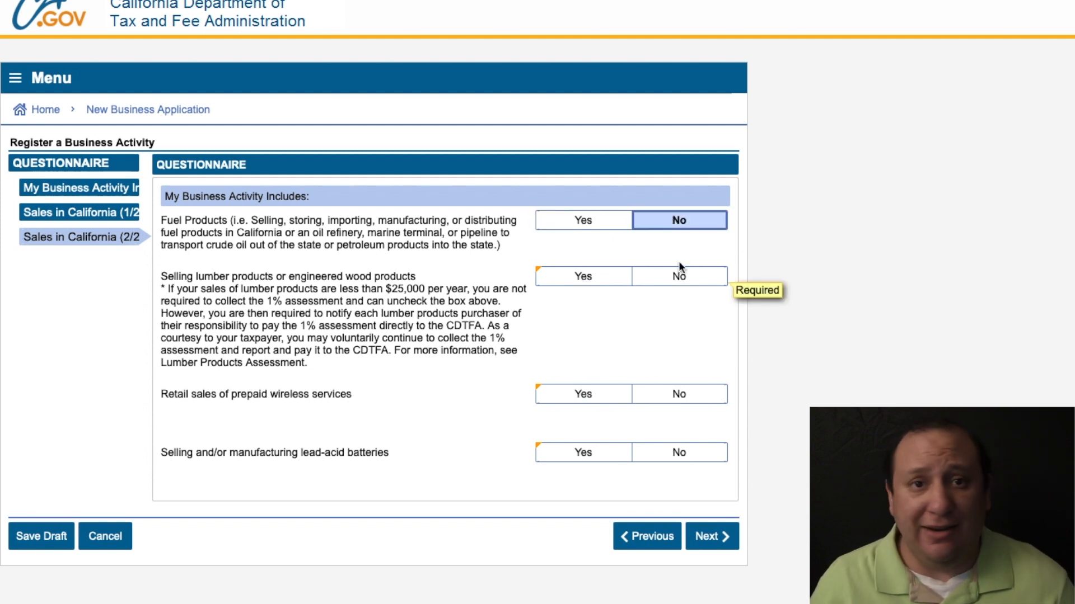
left_click(678, 278)
left_click(680, 393)
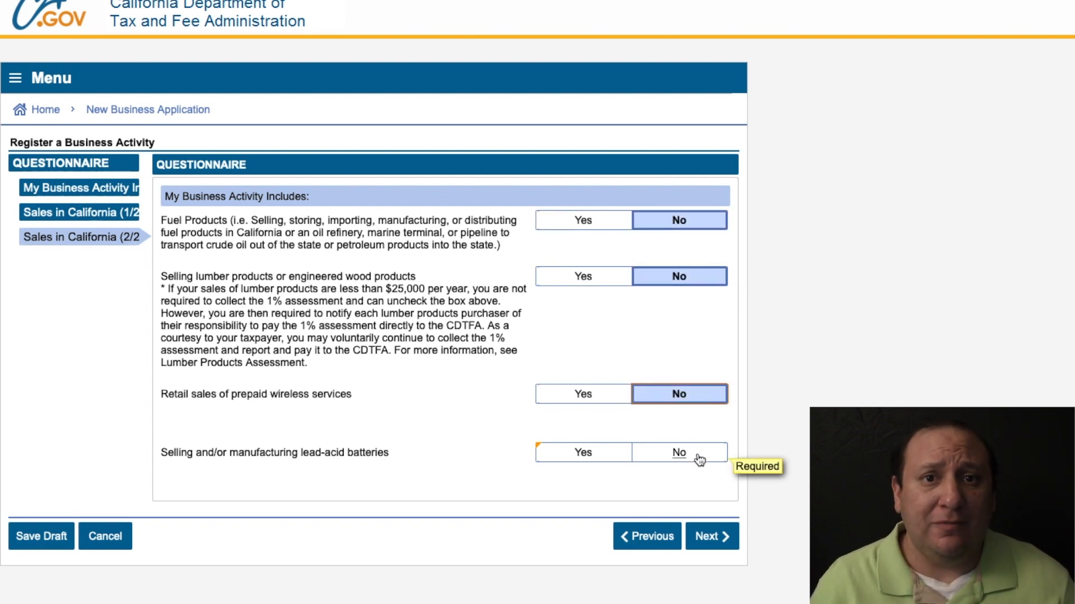
left_click(679, 453)
left_click(707, 536)
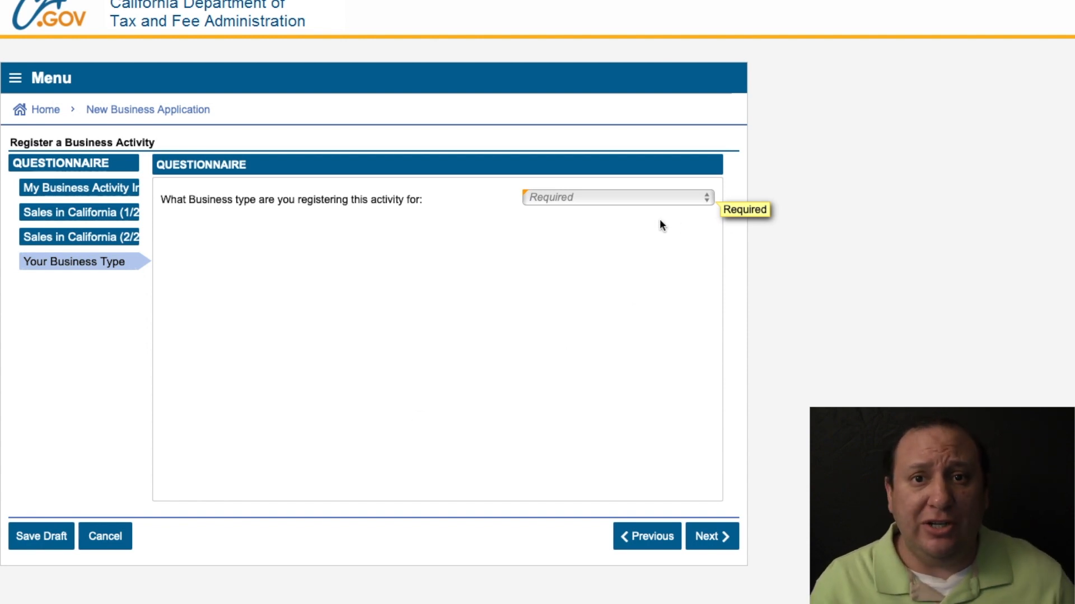
Set the business type to Individual/Sole Proprietor.
left_click(658, 197)
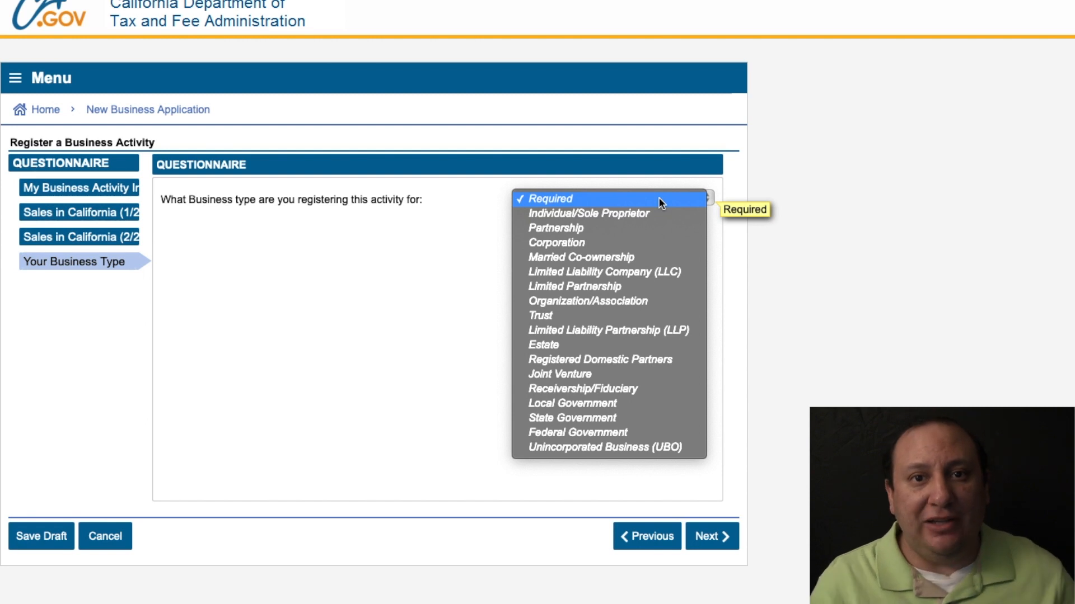
left_click(657, 213)
left_click(706, 536)
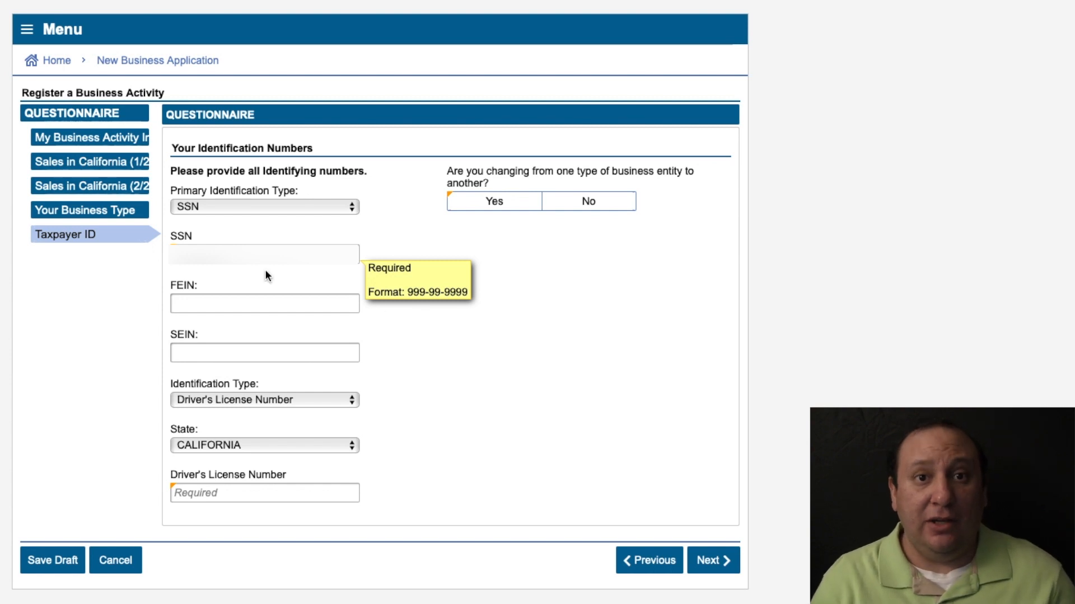
Enter the FEIN and driver's license number, and answer No to changing entity type.
left_click(250, 251)
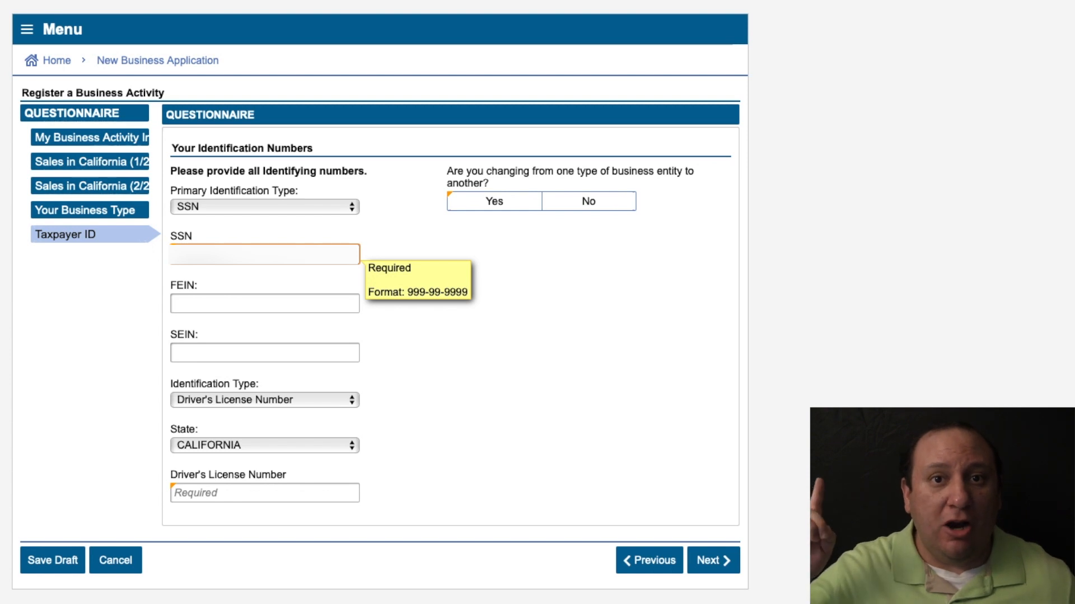
left_click(264, 303)
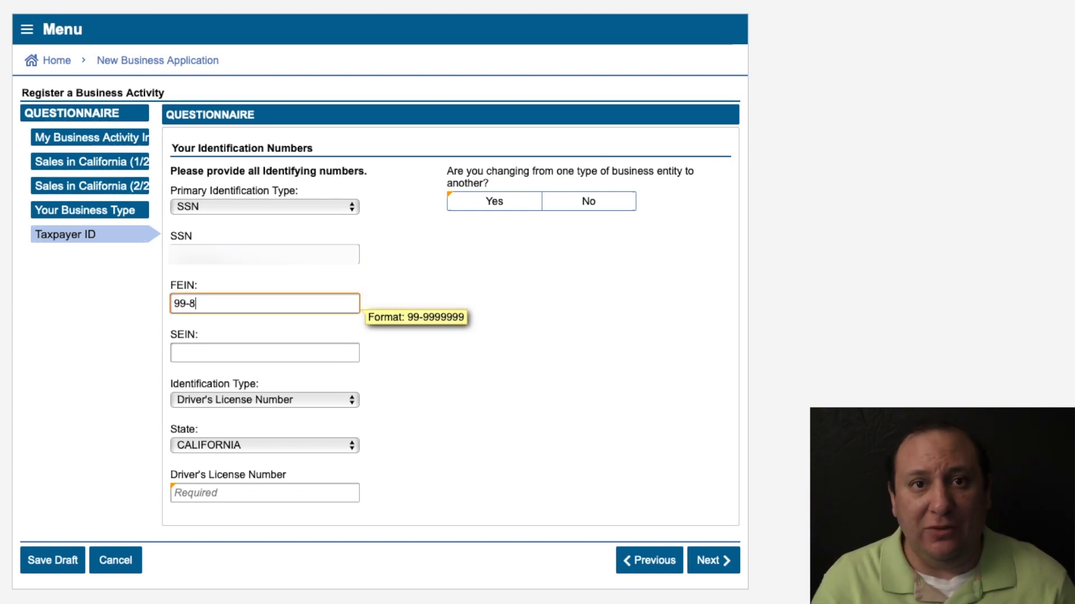
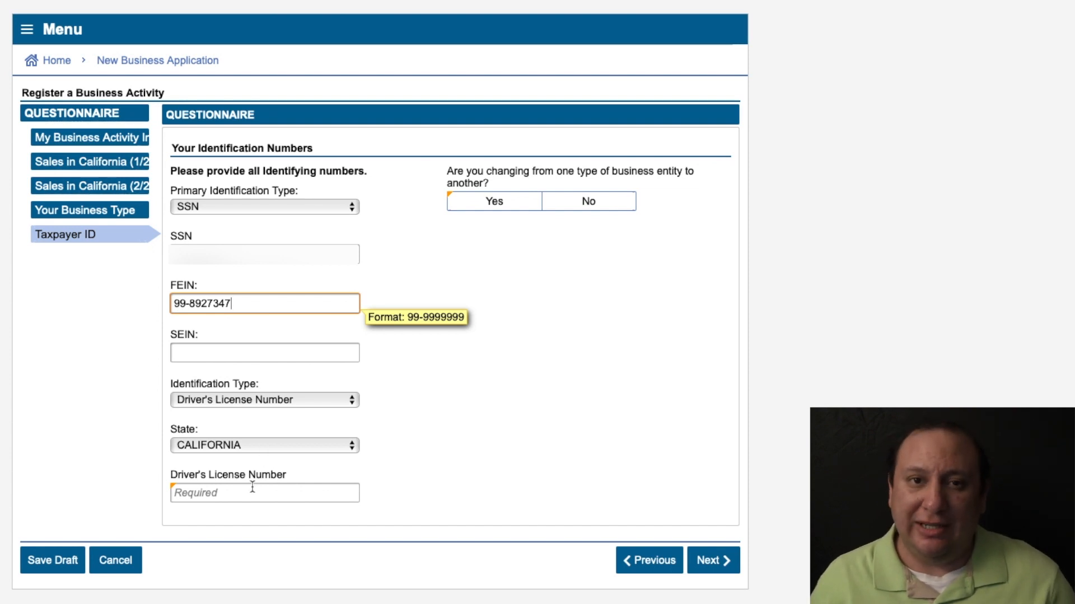
left_click(253, 492)
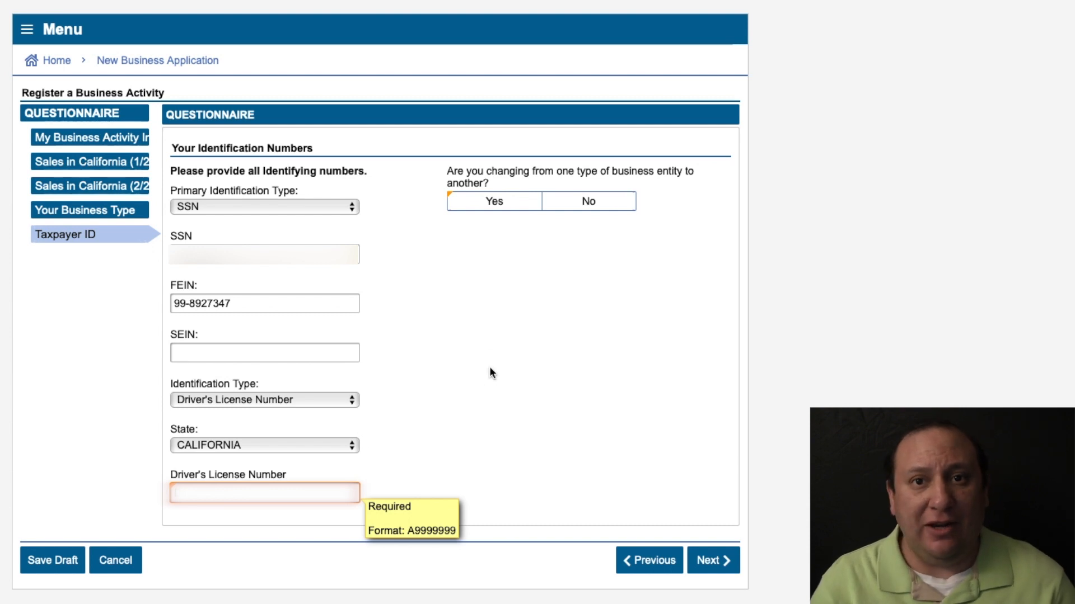
key("Tab")
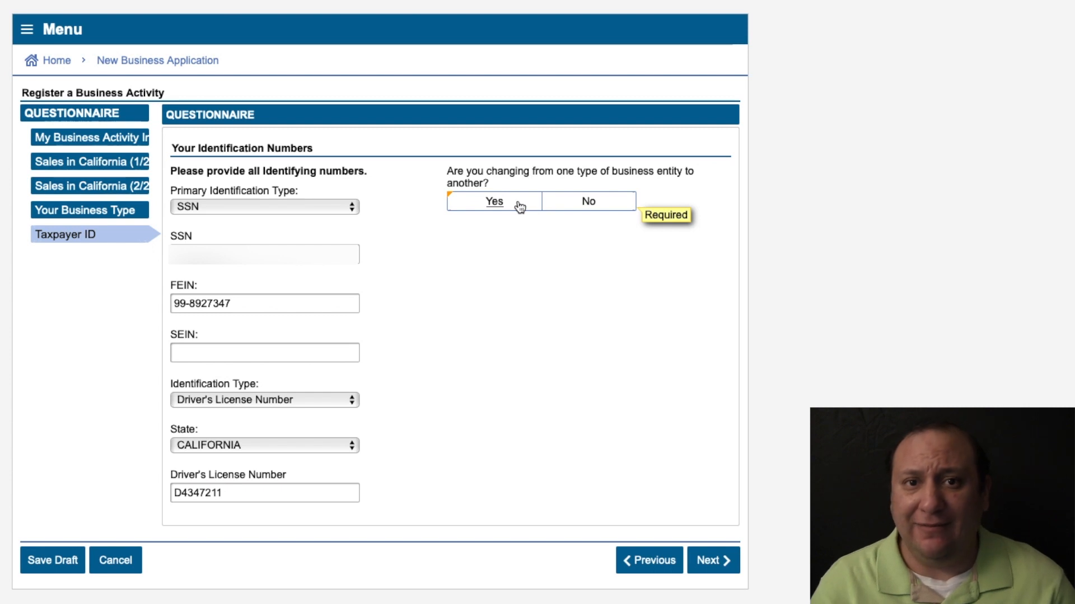
left_click(578, 205)
left_click(706, 562)
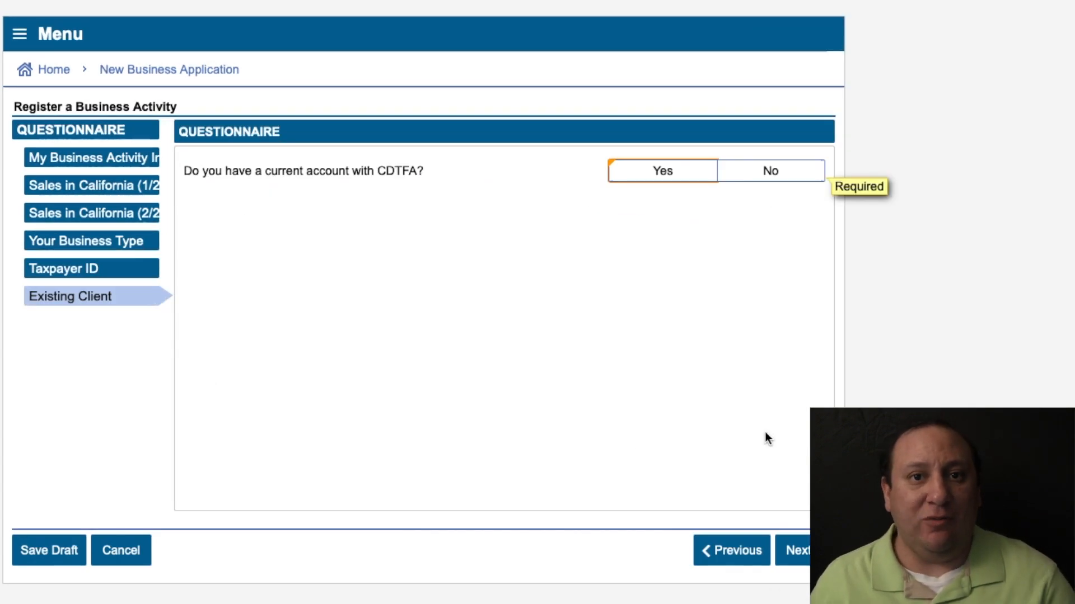
Answer No to having a current CDTFA account and keep the Seller's Permit at Yes.
left_click(775, 174)
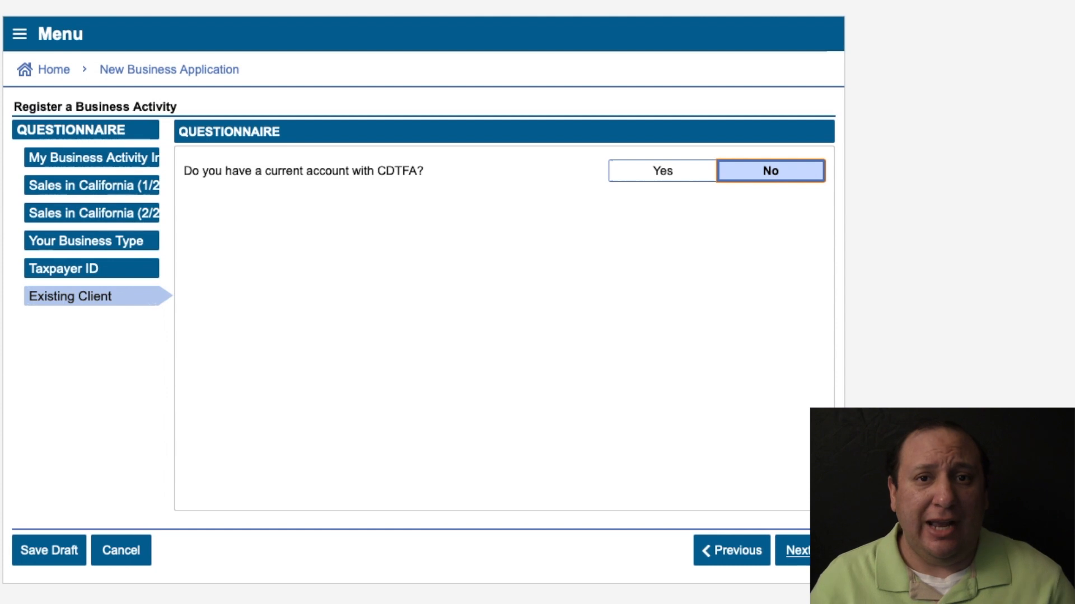
left_click(806, 552)
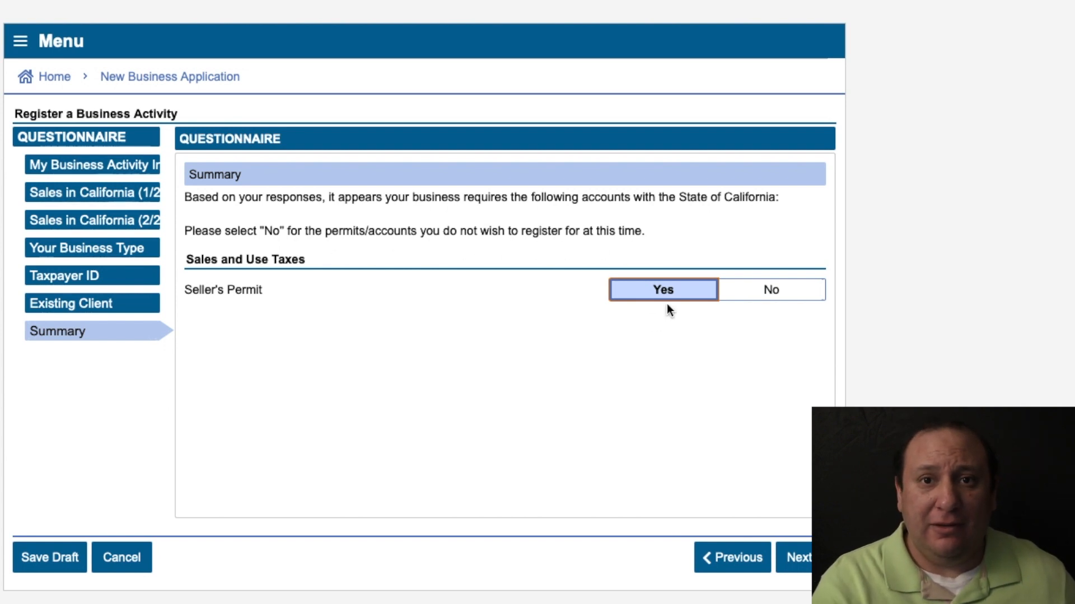
left_click(801, 558)
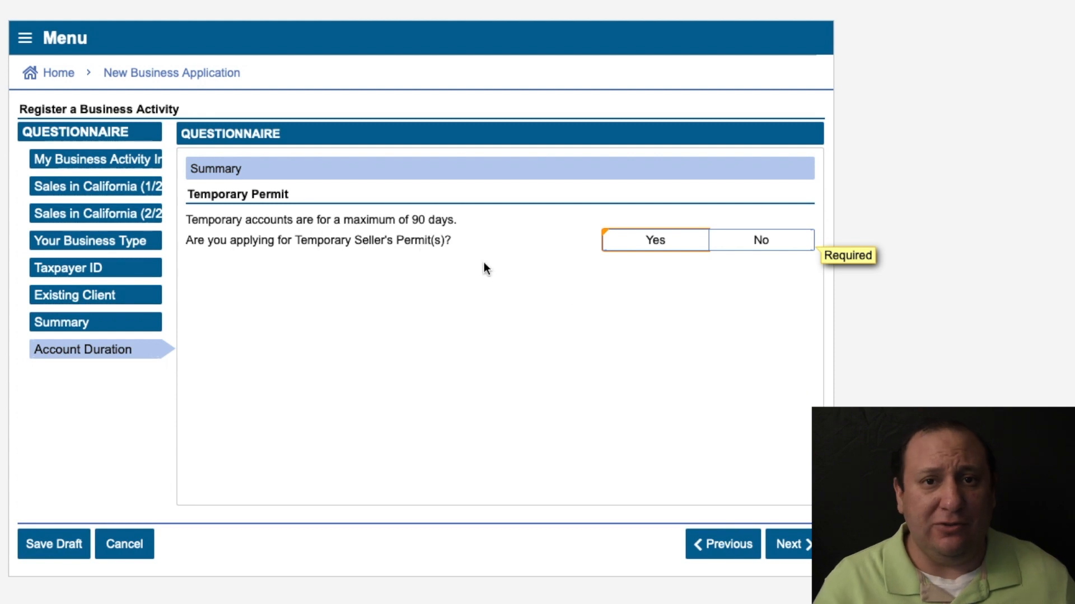
Decline a temporary permit, then verify the home address (unit APARTMENT) and use it as business location.
left_click(751, 241)
left_click(793, 526)
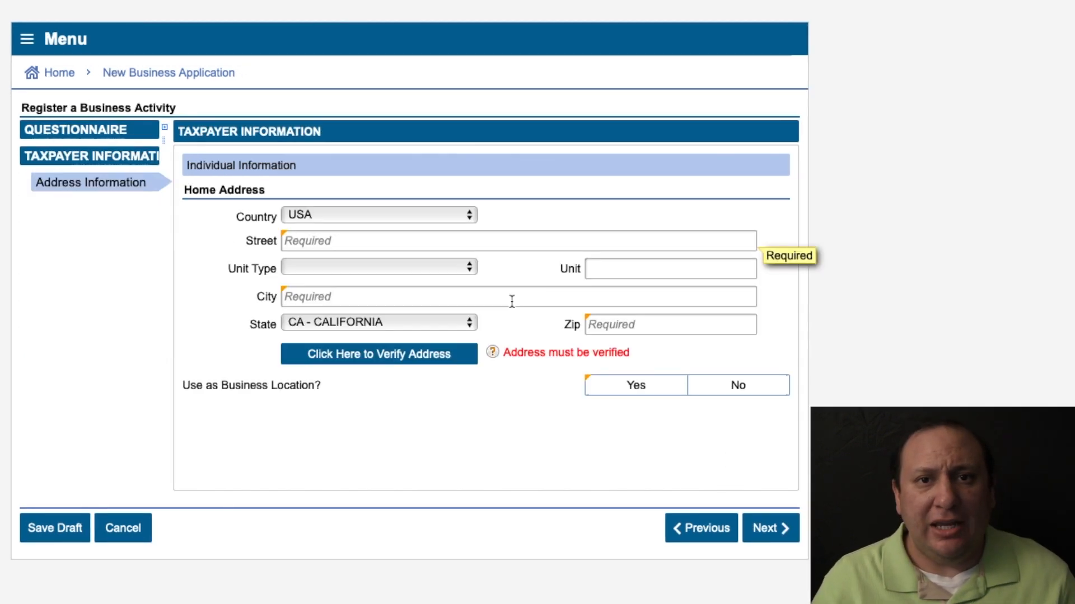
left_click(319, 235)
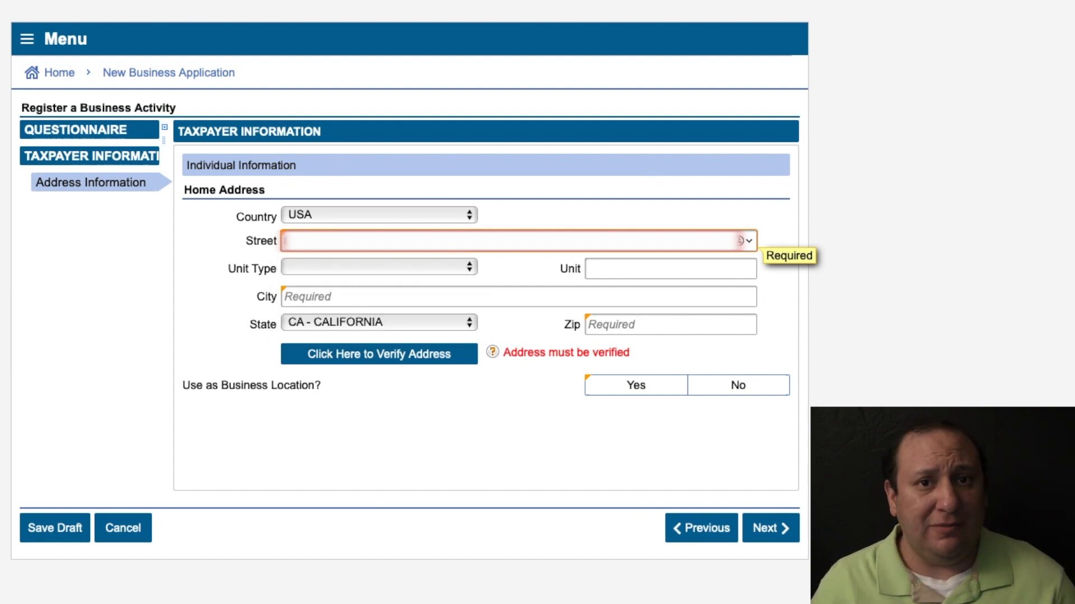
left_click(330, 297)
left_click(348, 267)
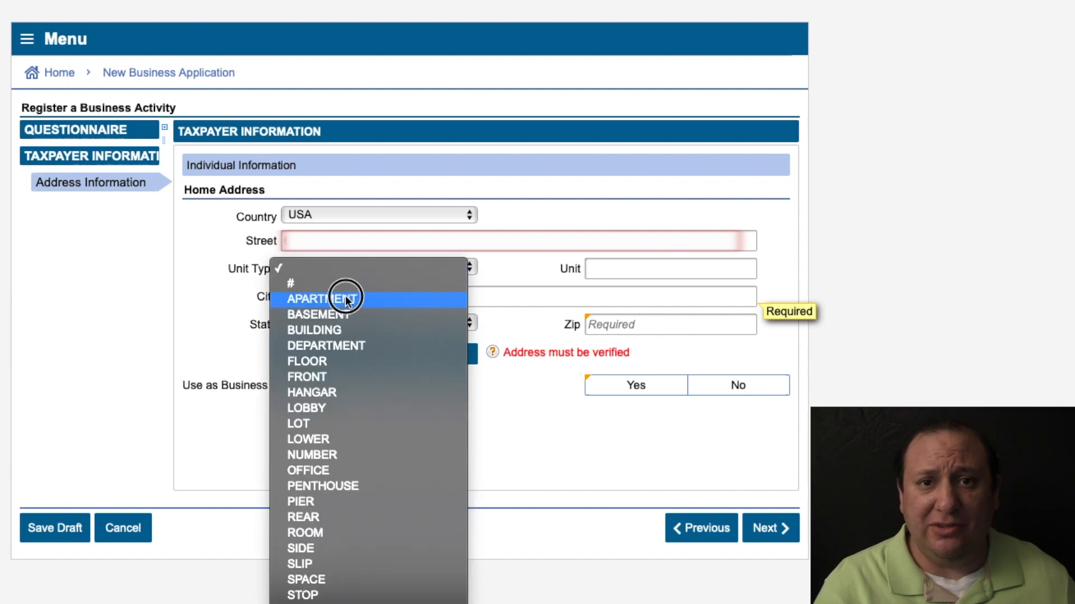
left_click(343, 294)
key("Tab")
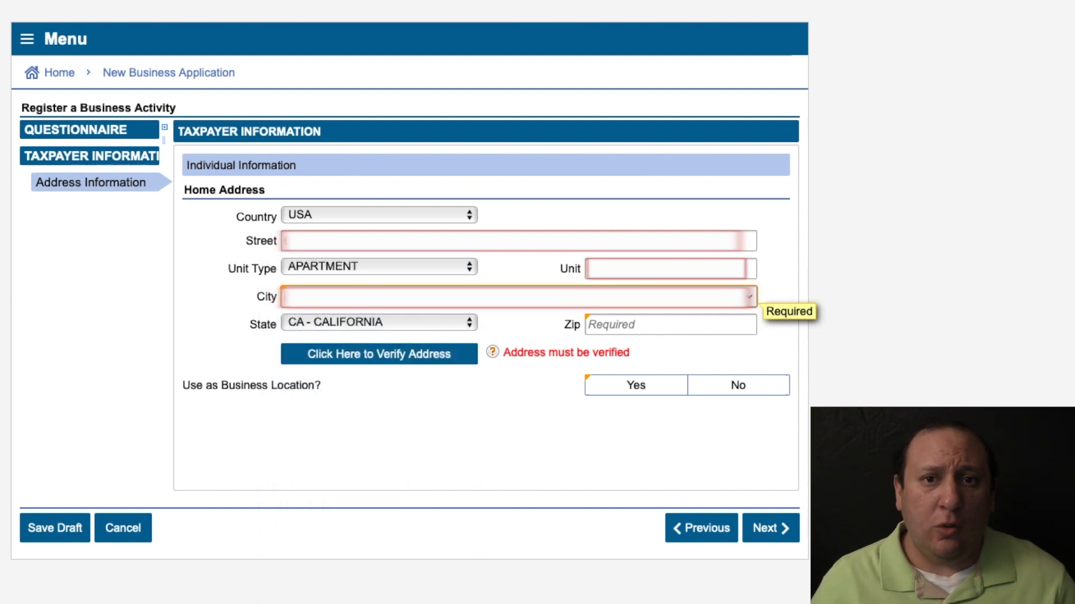
type("L")
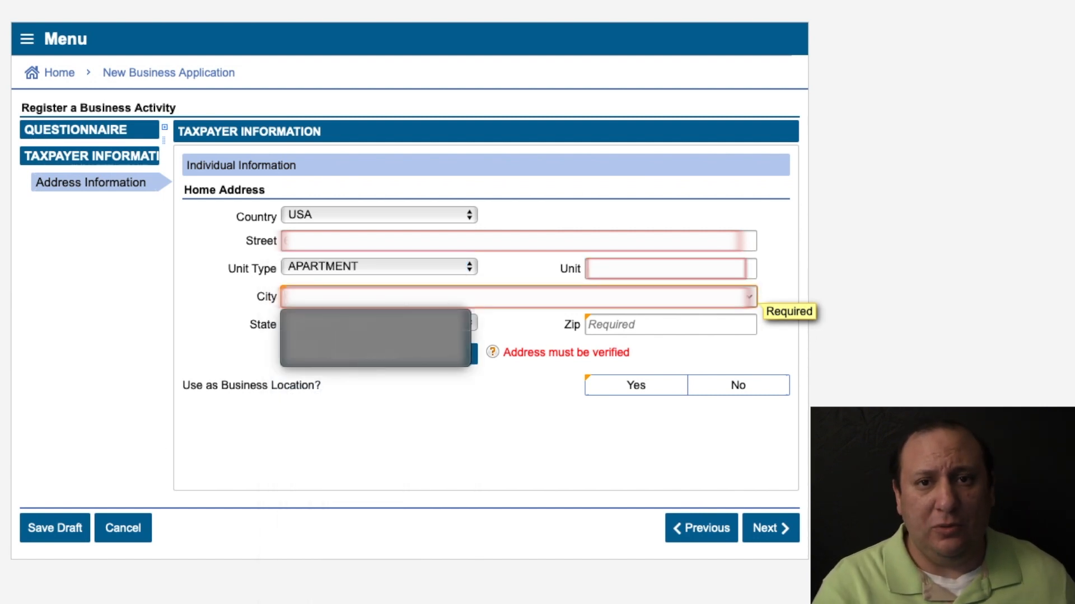
left_click(635, 325)
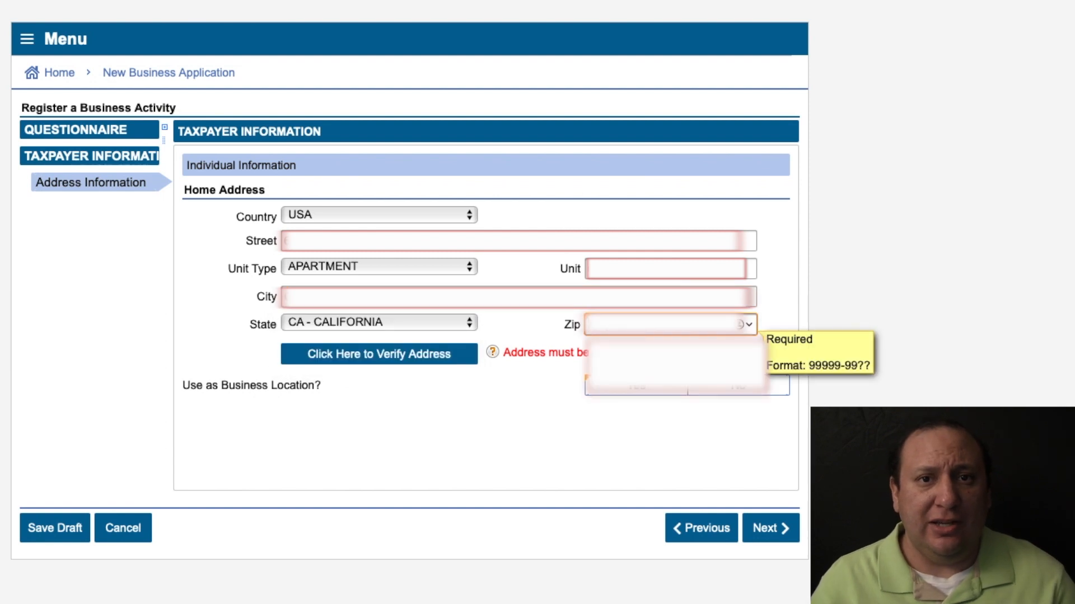
type("9")
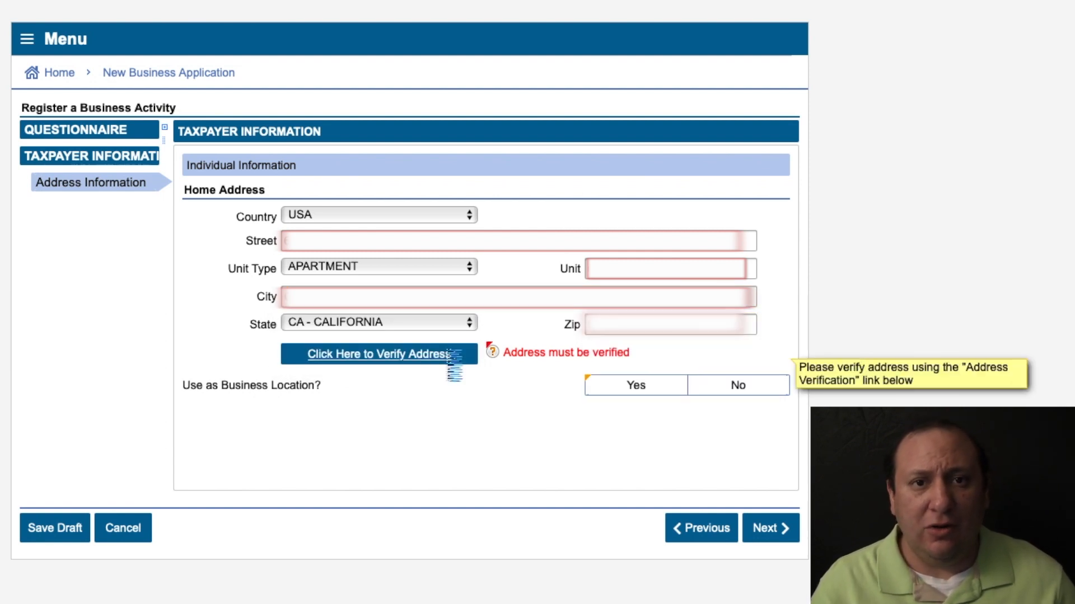
left_click(447, 355)
left_click(656, 397)
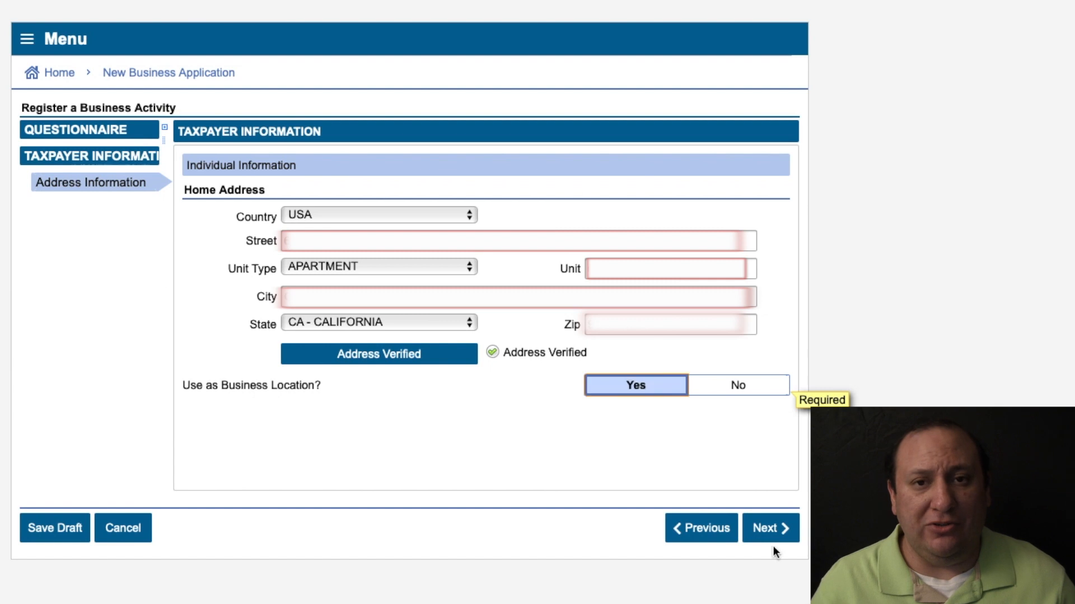
left_click(770, 530)
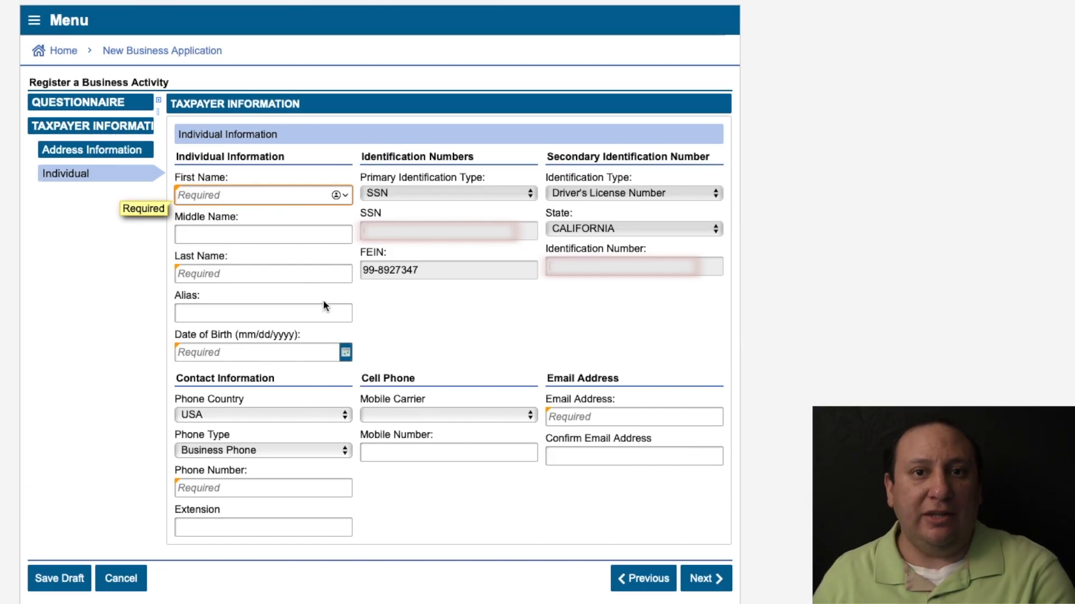
Fill in the owner's name, date of birth, AT&T mobile carrier, phone and e-mail.
type("J")
key("Tab")
key("Tab")
left_click(185, 235)
key("Tab")
type("[masked]")
left_click(226, 353)
type("[masked]")
left_click(427, 411)
left_click(632, 417)
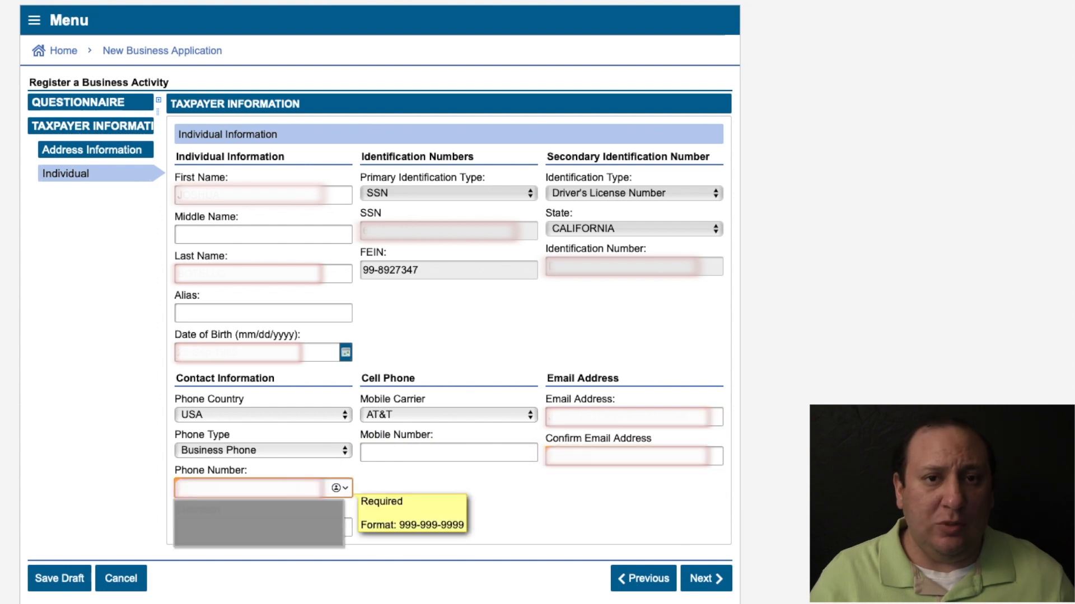
left_click(259, 518)
left_click(632, 456)
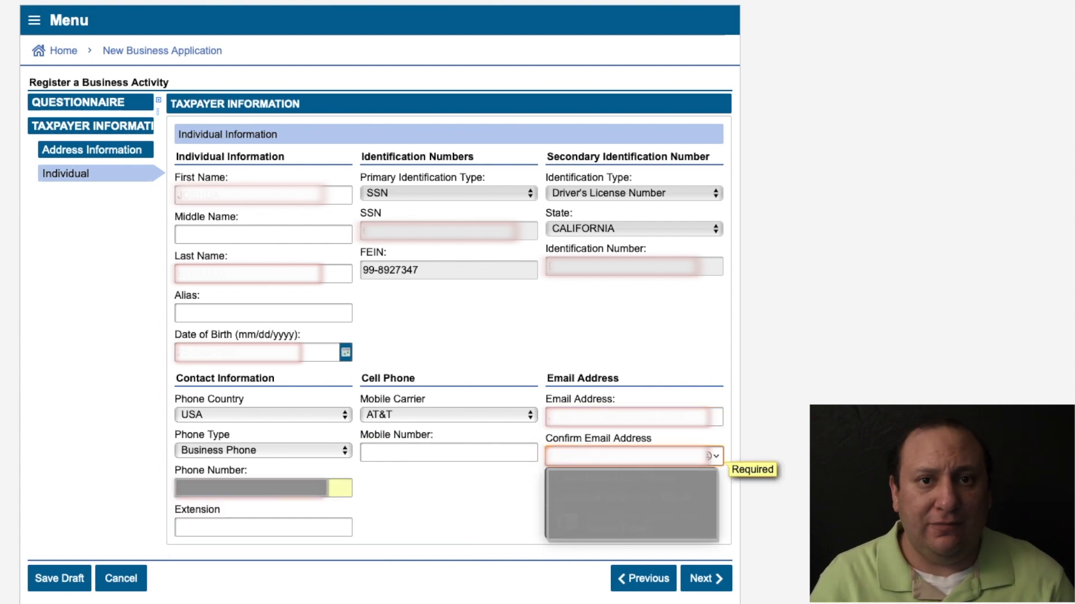
left_click(704, 581)
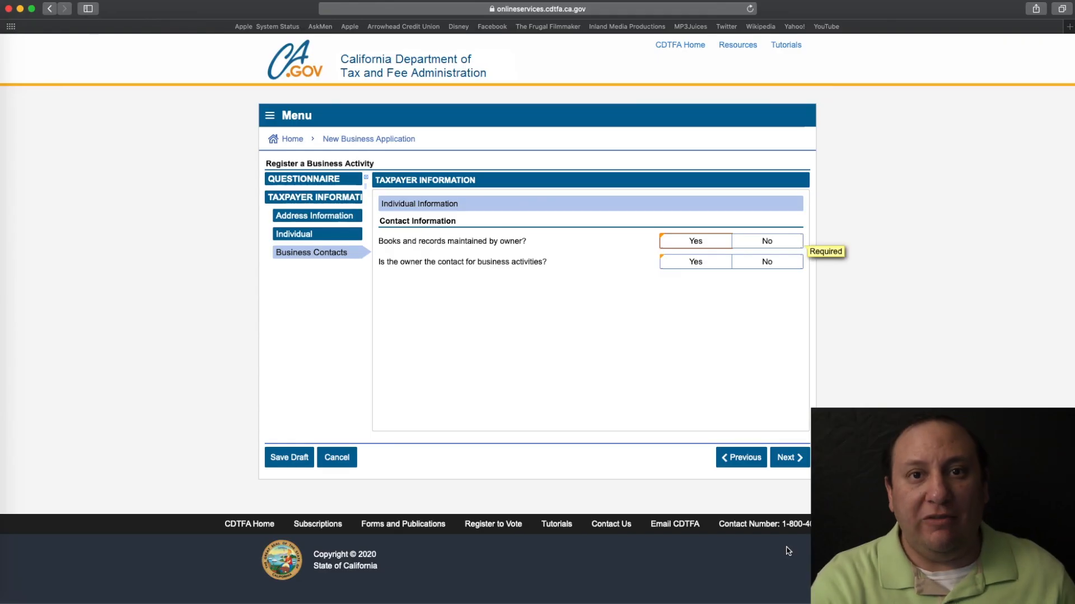
Make the owner both the books-and-records and business activities contact.
left_click(698, 241)
left_click(709, 263)
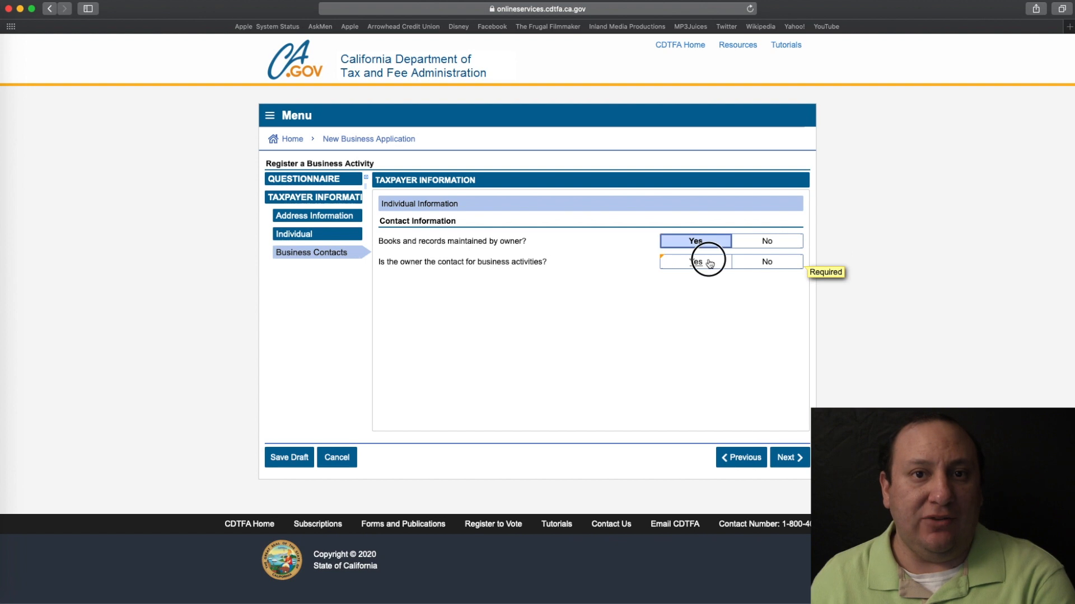
left_click(788, 460)
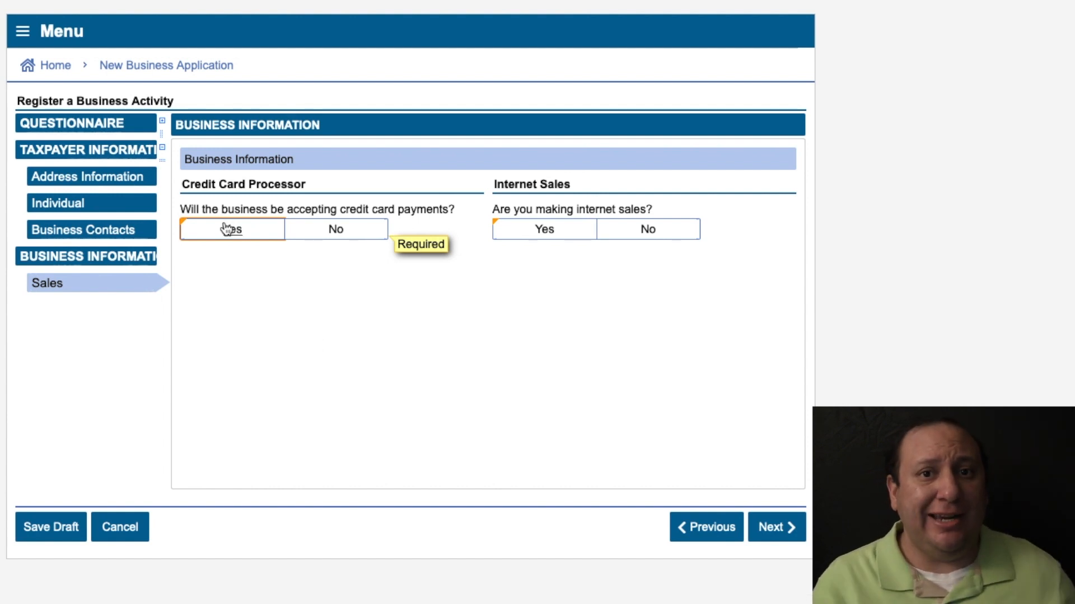
Answer No to accepting credit card payments and No to making internet sales.
left_click(335, 232)
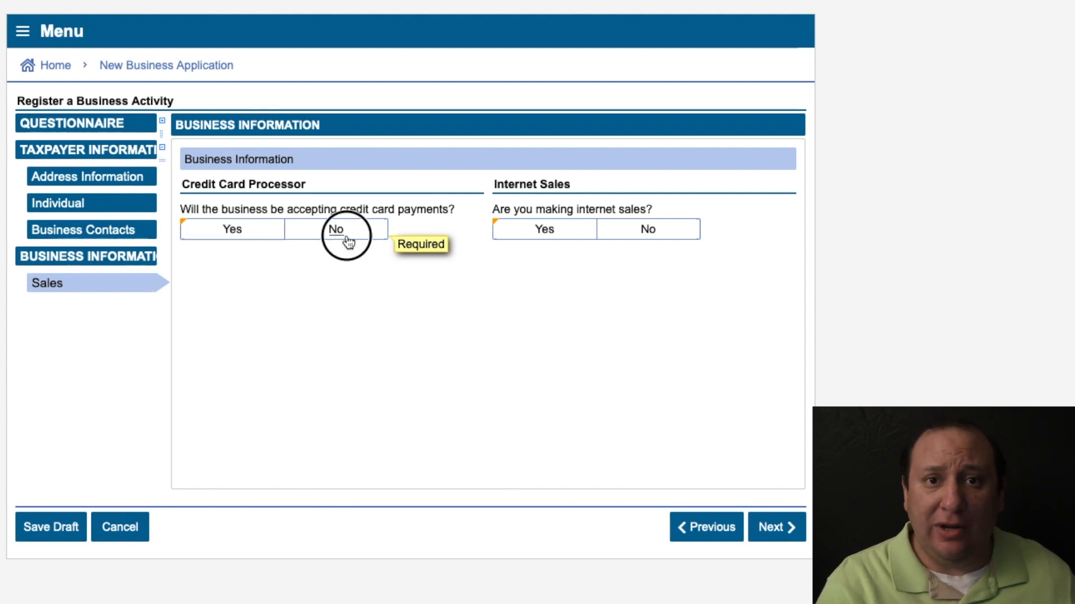
left_click(238, 235)
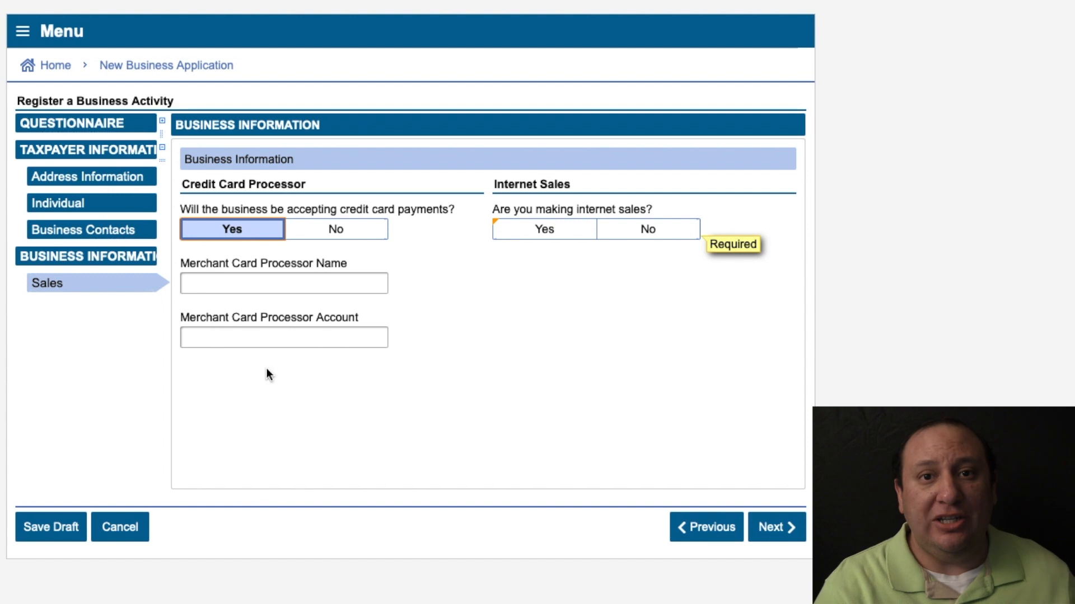
left_click(563, 234)
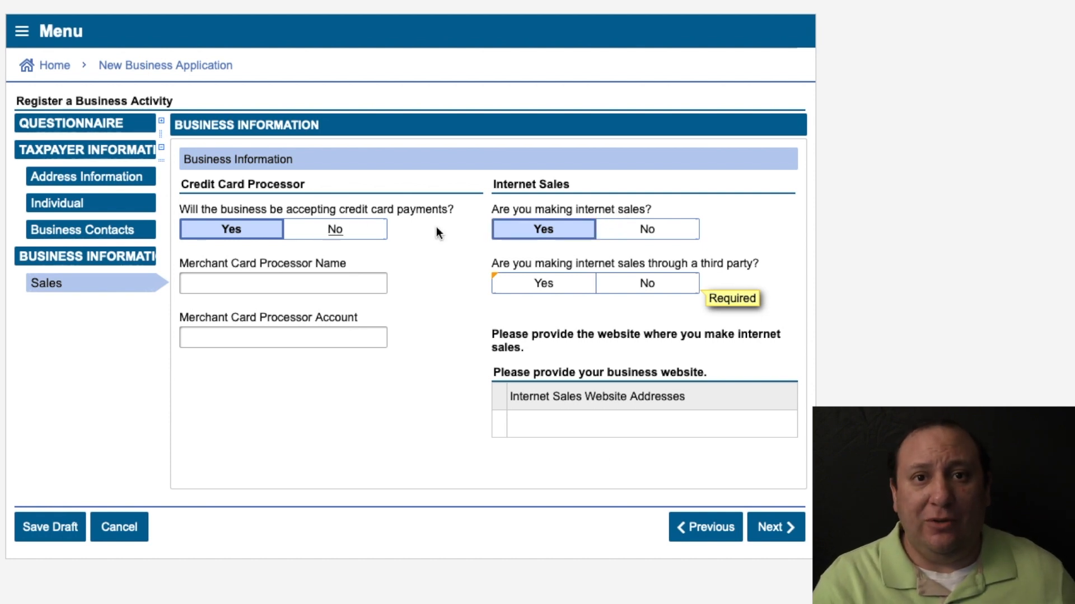
left_click(333, 231)
left_click(651, 231)
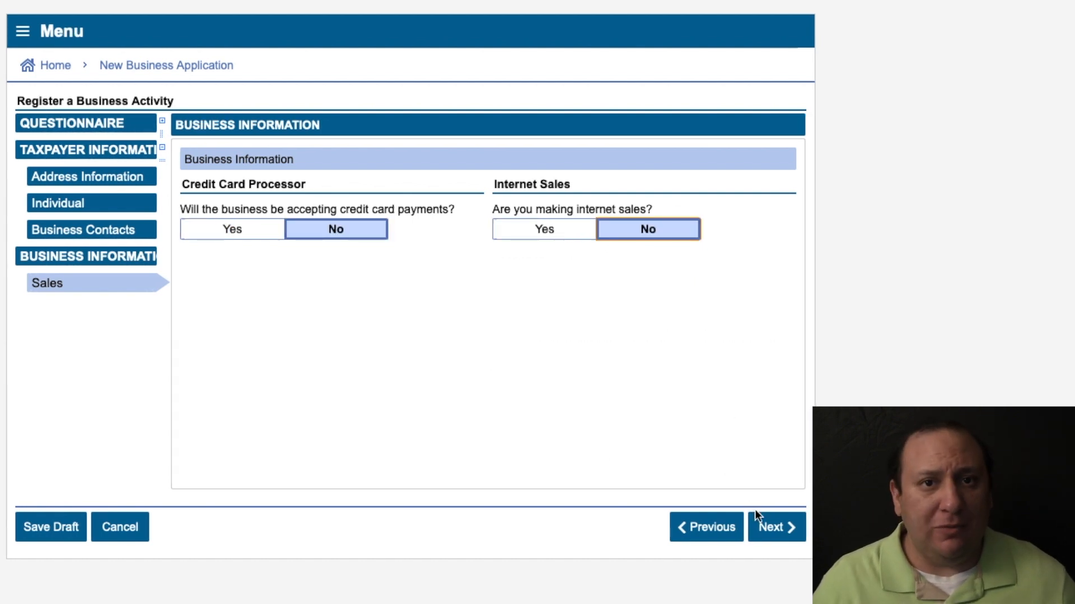
left_click(771, 529)
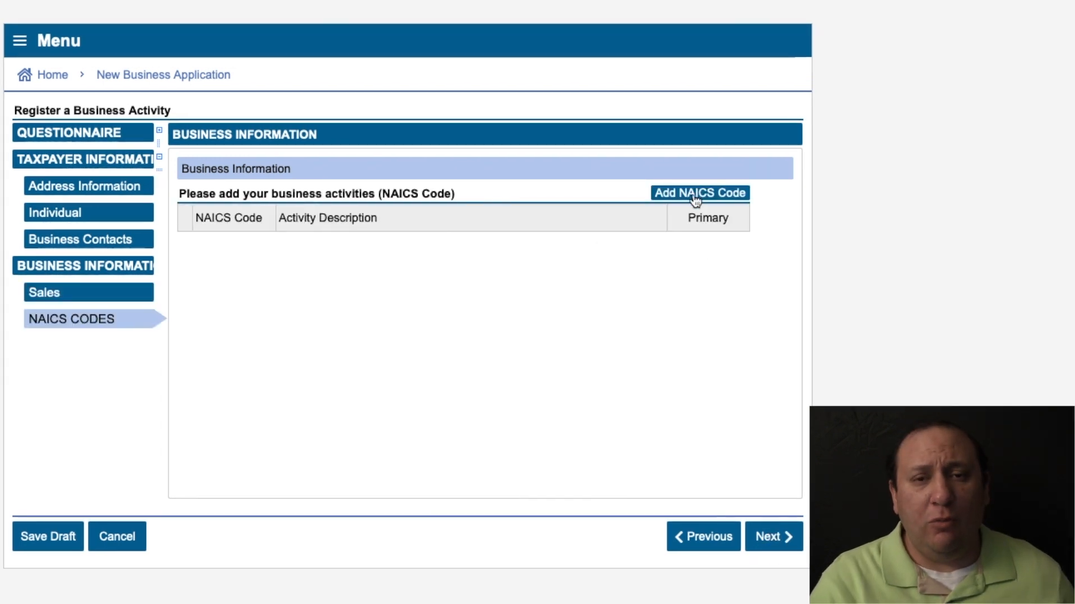
Add NAICS code 451110 Sporting Goods Stores and answer No to additional business activities.
left_click(695, 196)
type("451110")
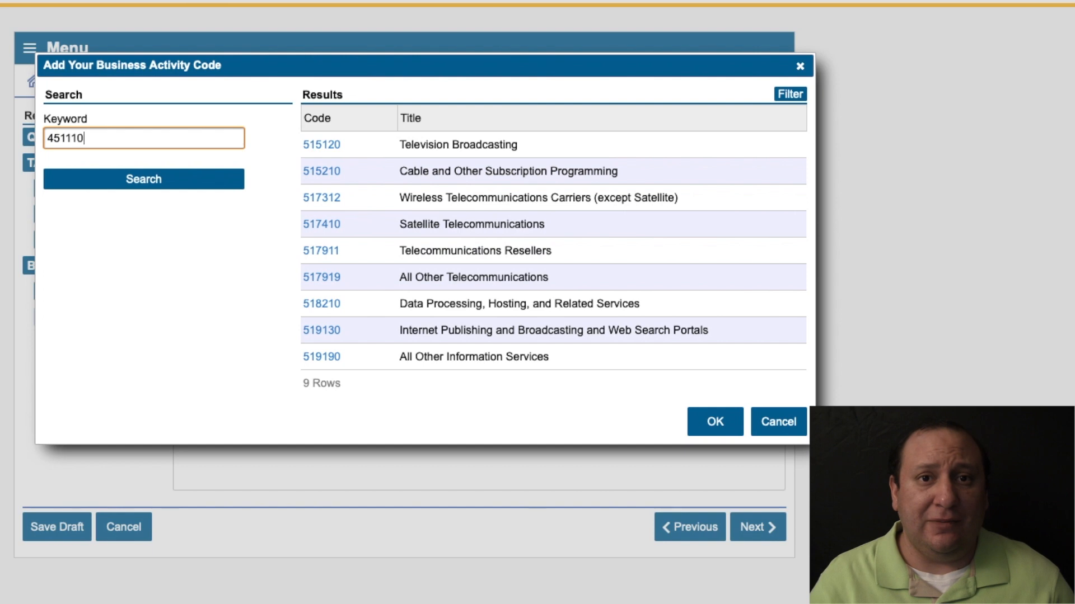
left_click(164, 186)
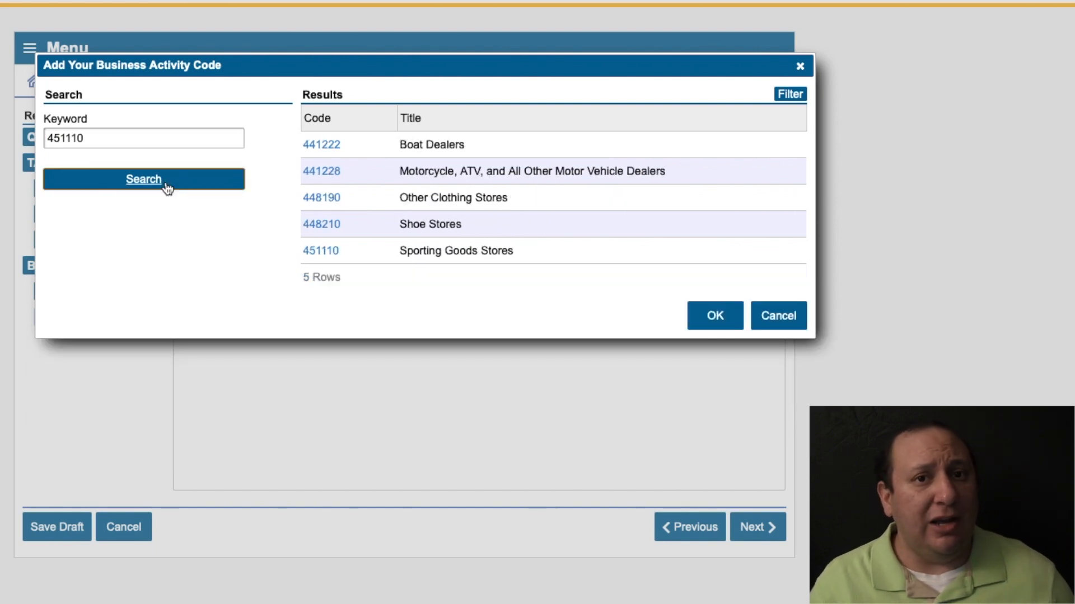
left_click(512, 255)
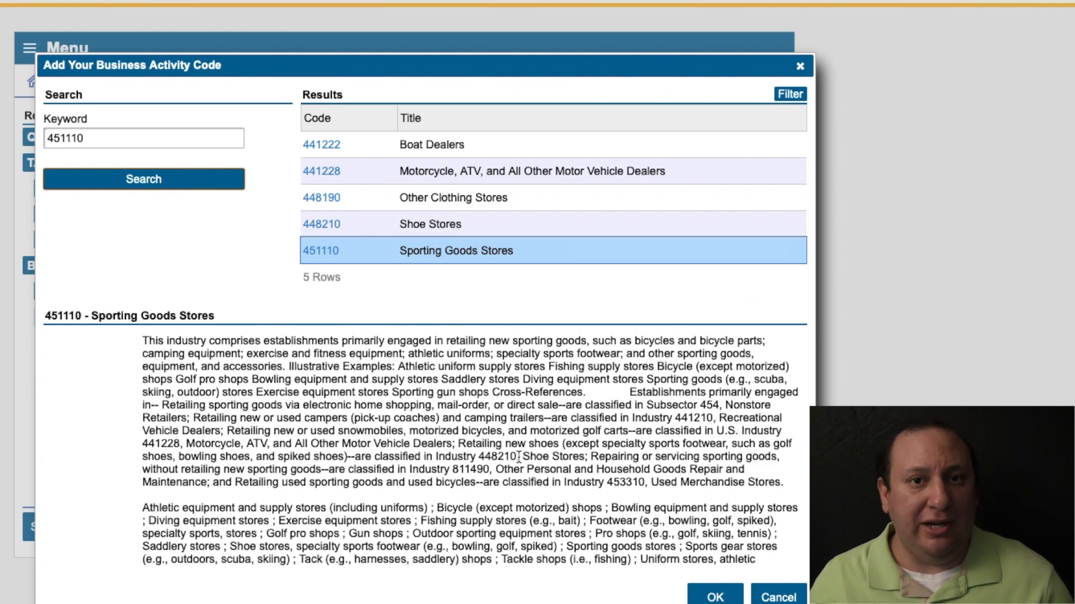
left_click(721, 592)
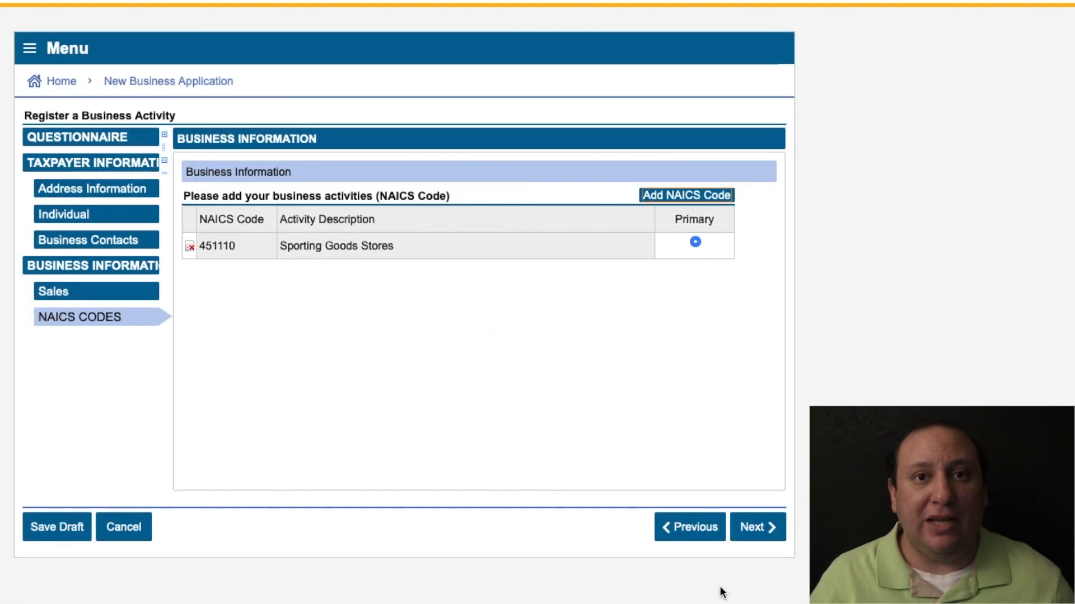
left_click(760, 531)
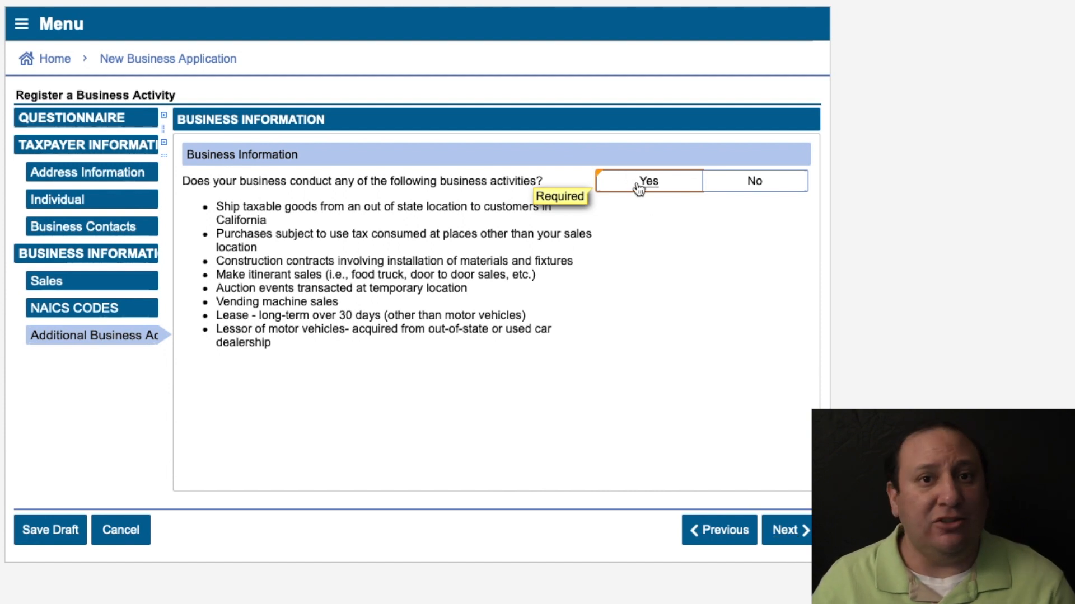
left_click(777, 189)
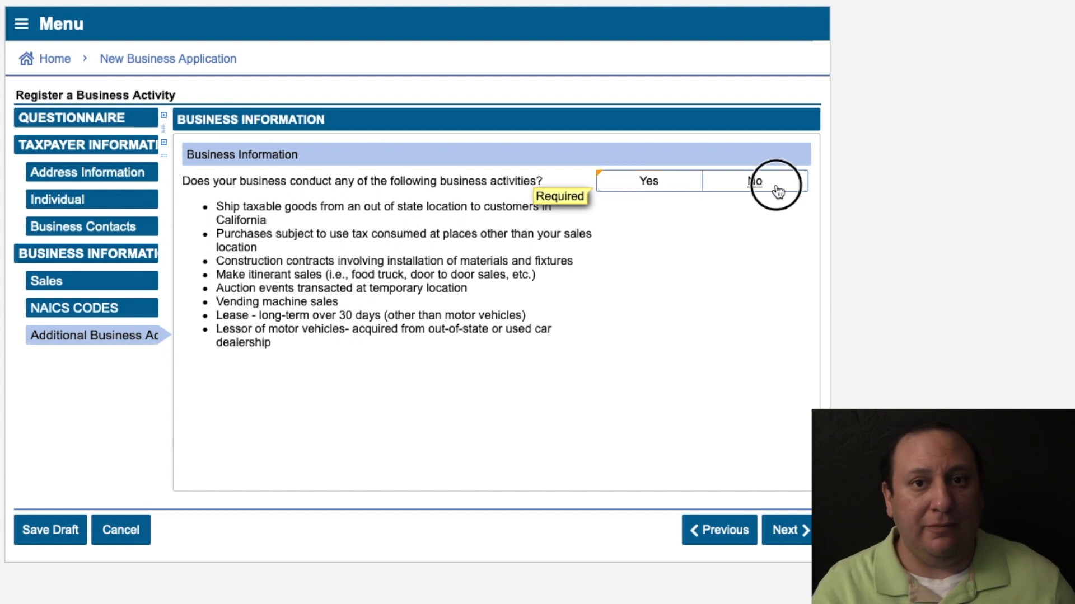
Answer No to the business location being a temporary event.
left_click(784, 531)
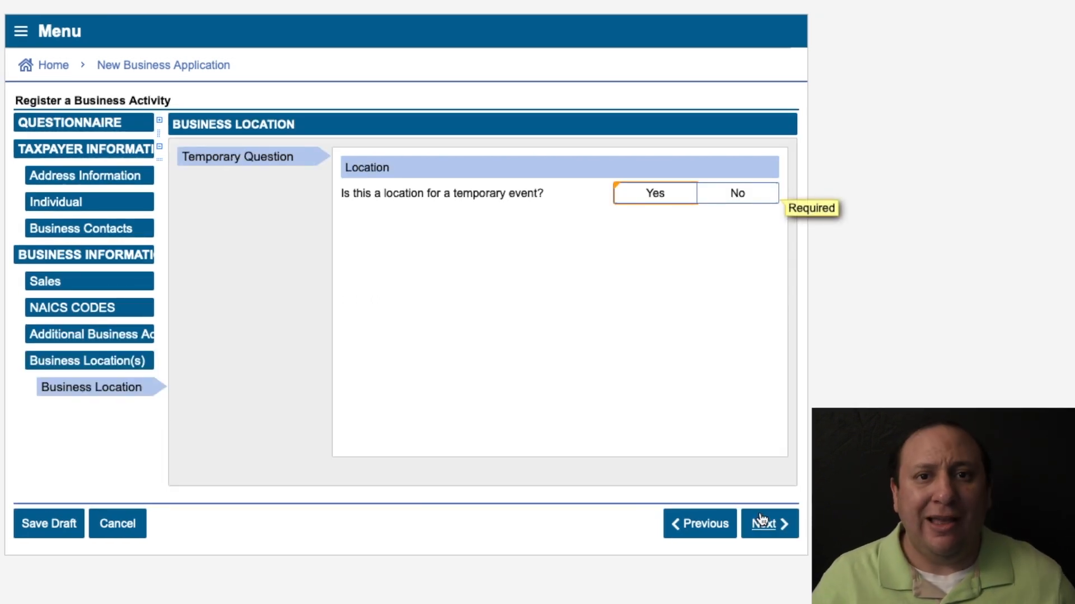
left_click(649, 195)
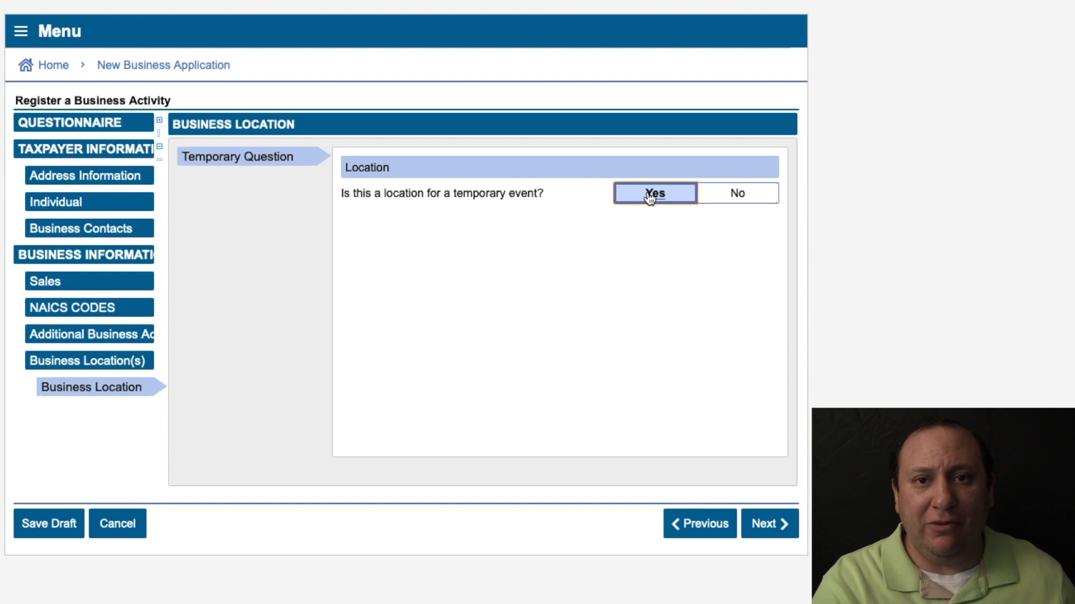
left_click(723, 199)
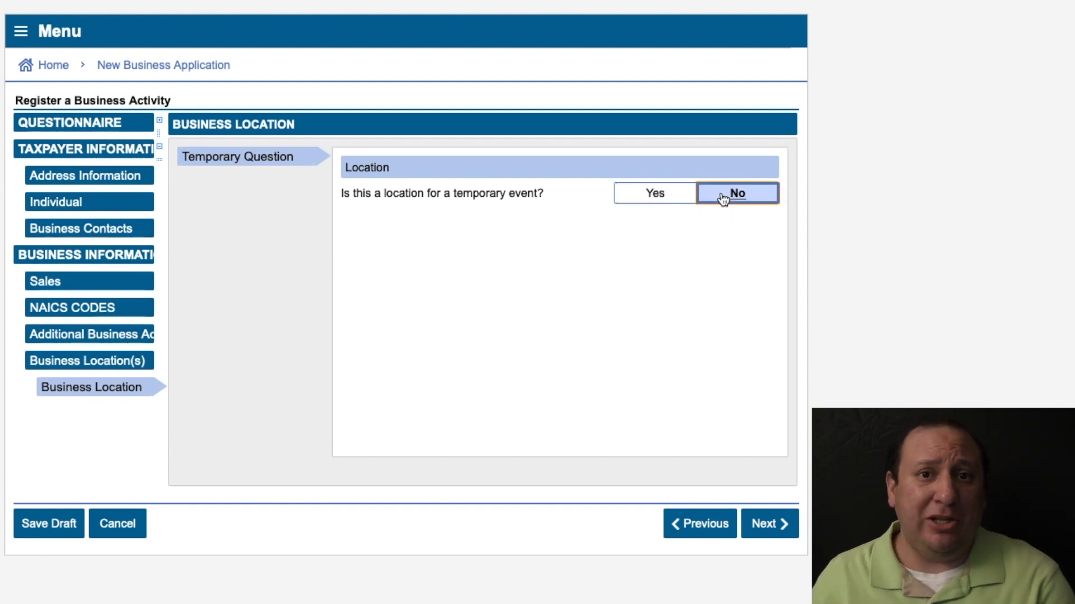
left_click(766, 526)
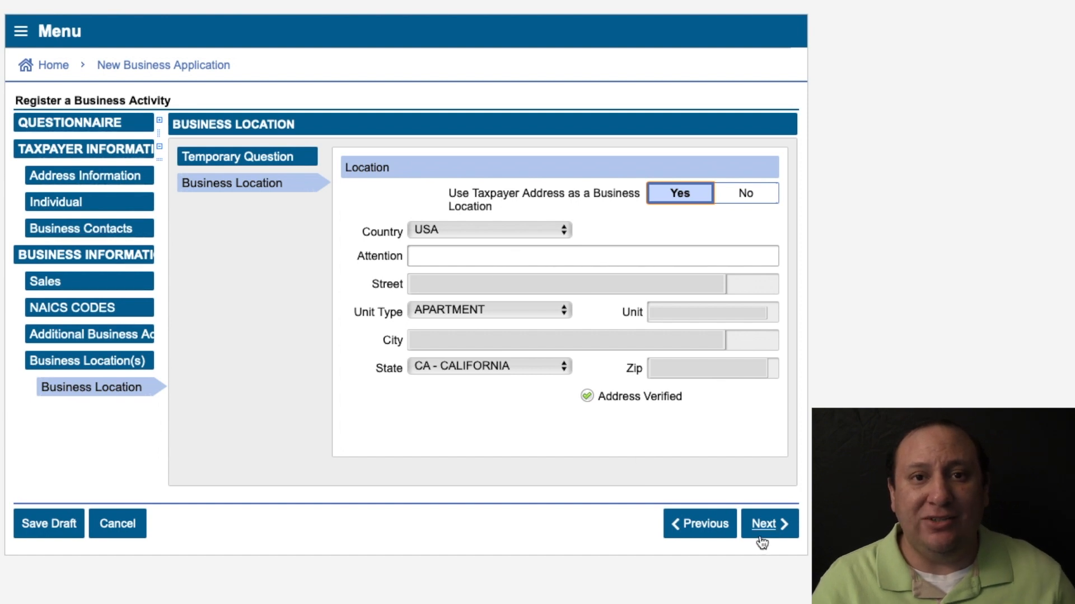
Keep the taxpayer address as location and enter the attention name.
left_click(475, 250)
type("JOSHUA")
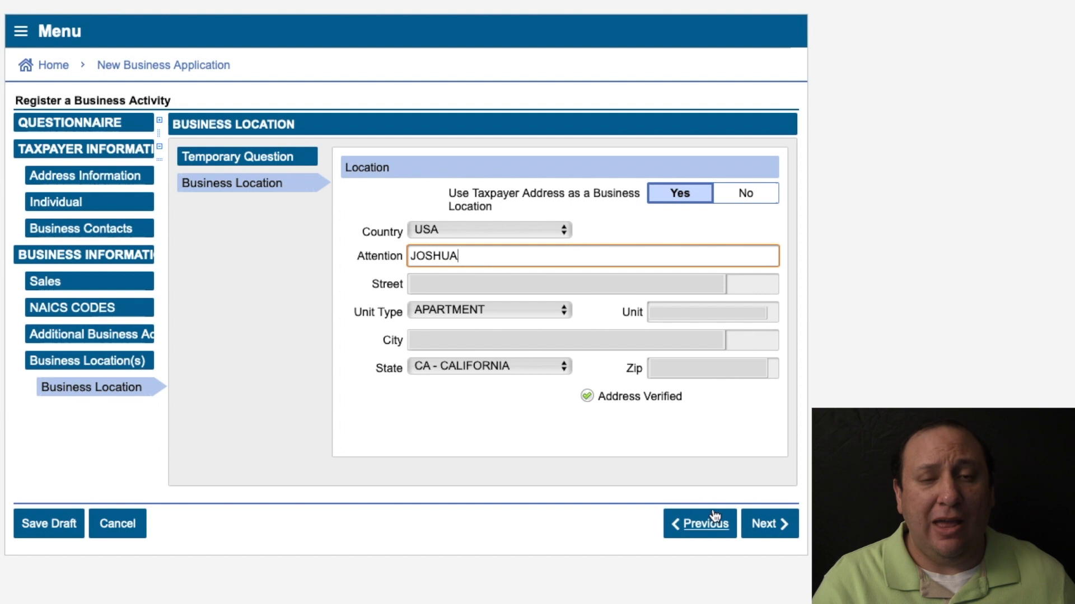
left_click(774, 536)
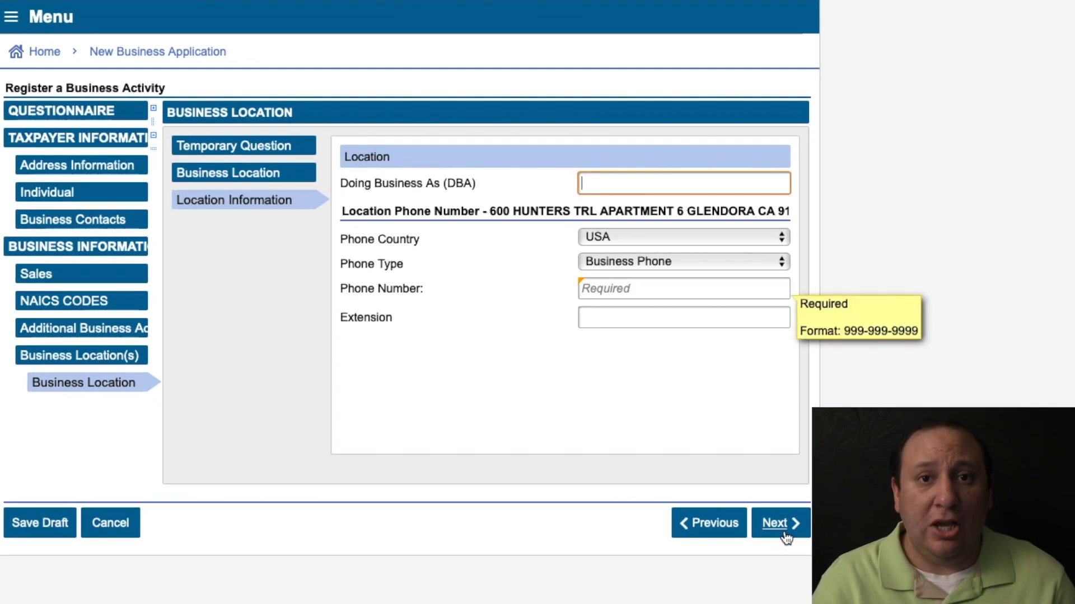
Enter SALLY SKATE SHOP as the DBA name along with the business phone.
type("SALLY SKATE ")
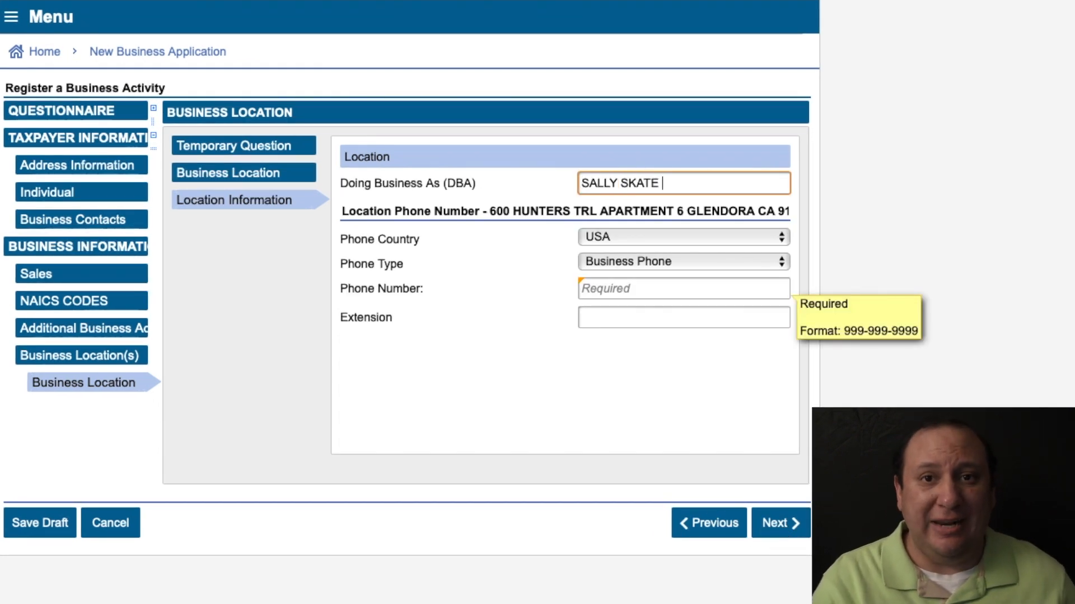
type("SHOP")
key("Tab")
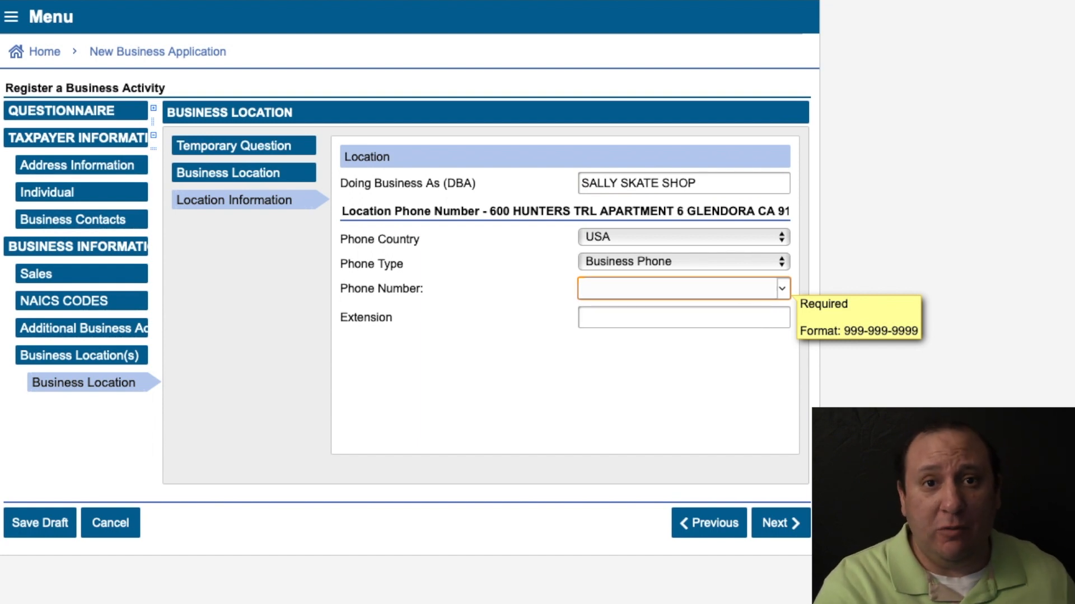
left_click(801, 524)
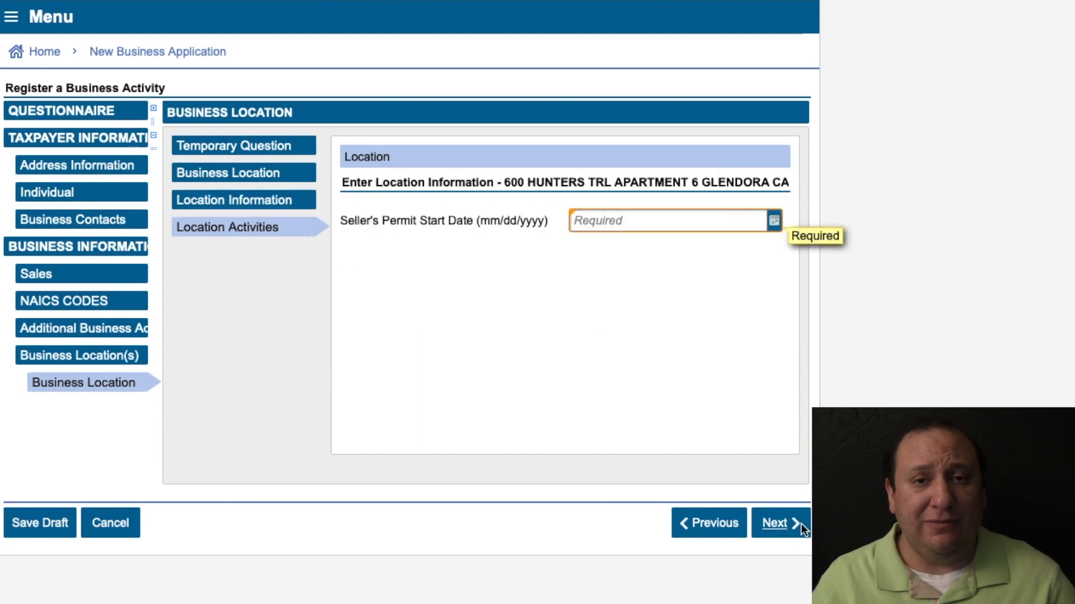
Set the start date to 07/01/2020 and answer No to buying or transferring a business.
type("07/01/")
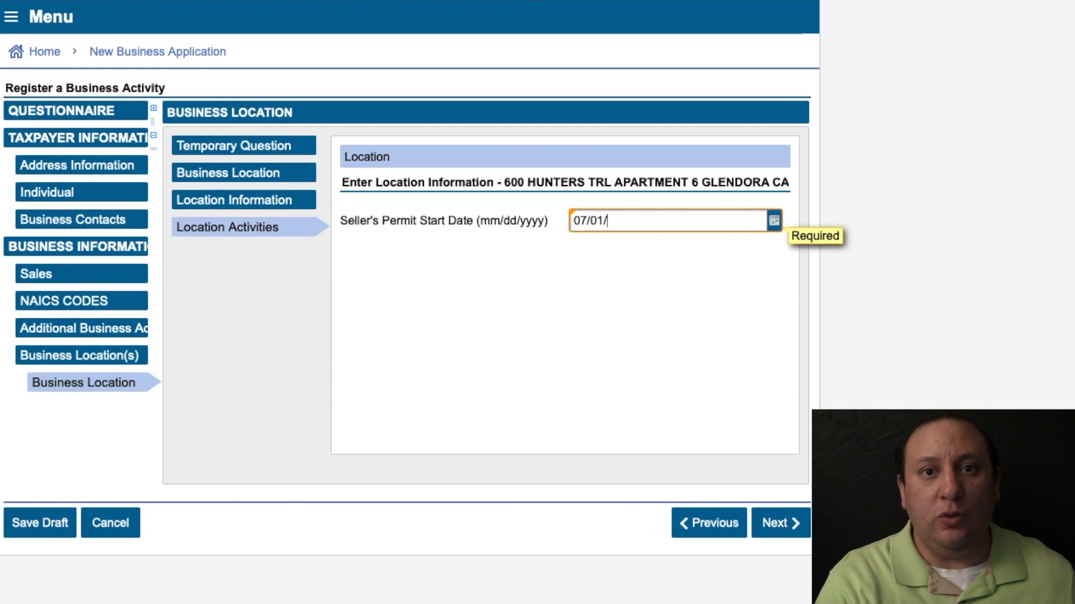
type("2020")
left_click(784, 522)
left_click(745, 211)
left_click(764, 519)
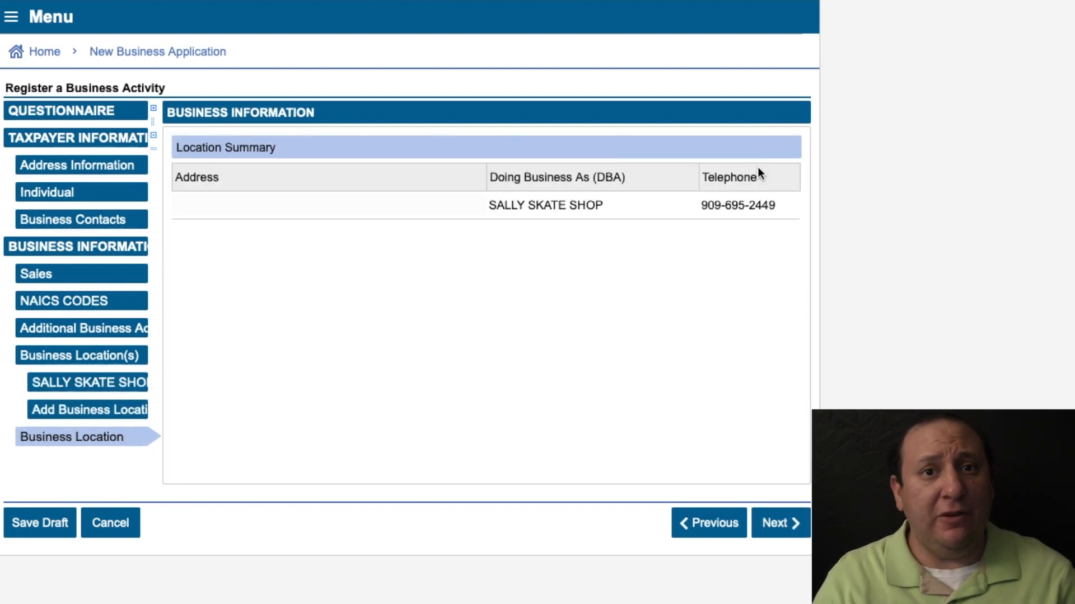
Set projected monthly sales and projected monthly taxable sales to 50,000.00, correcting the mistyped taxable amount.
left_click(784, 523)
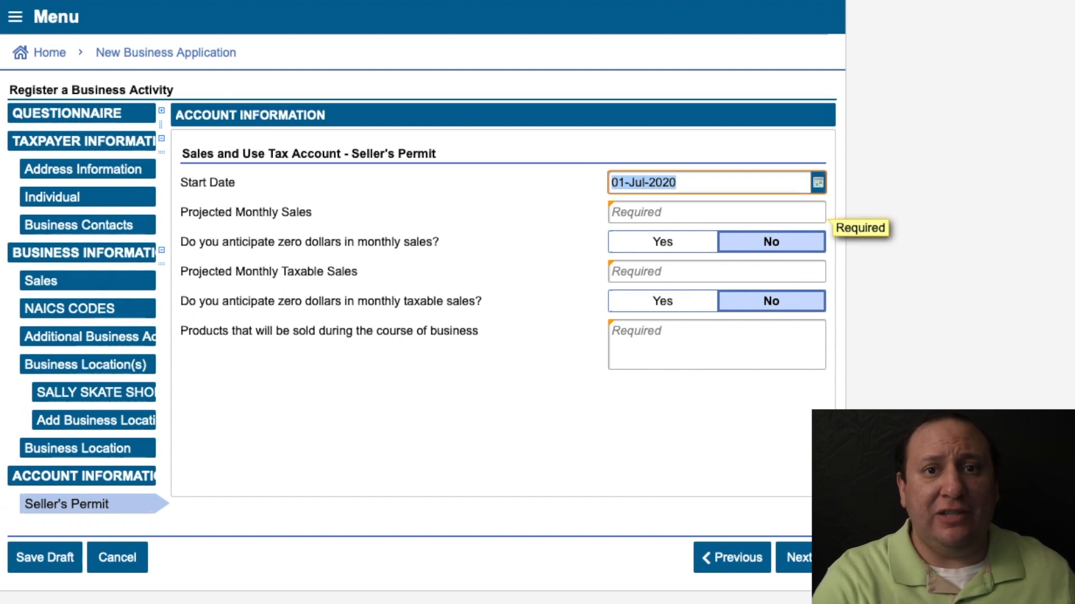
left_click(644, 212)
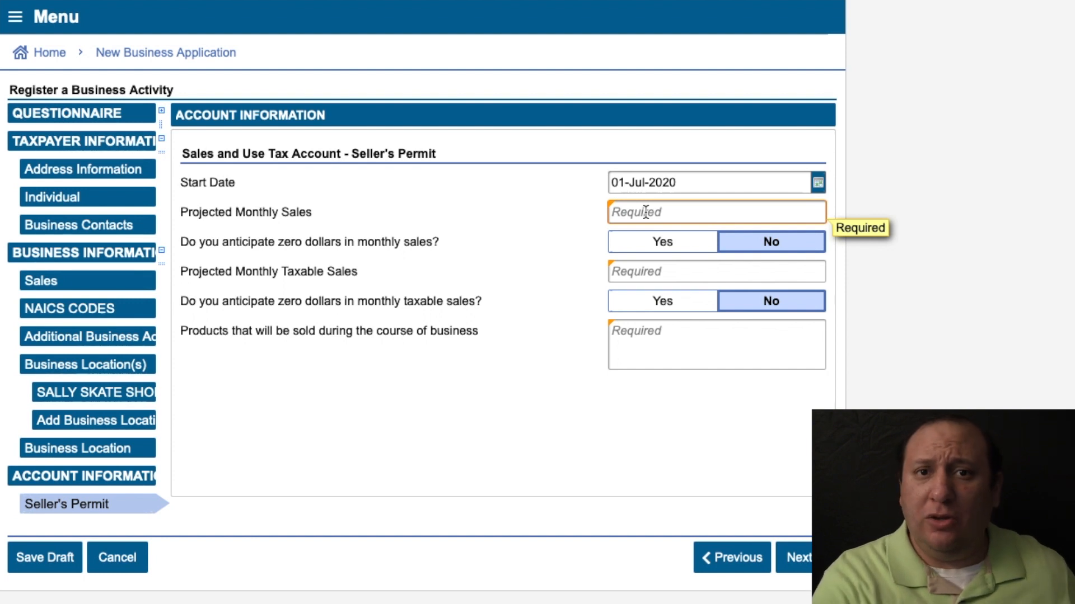
type("50000")
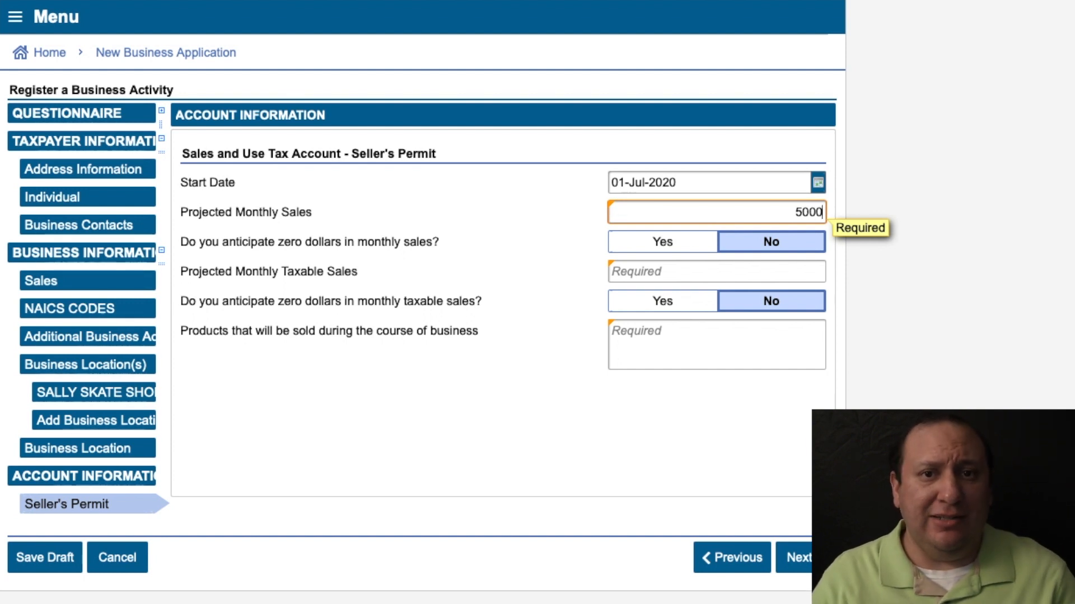
left_click(751, 270)
type("500000")
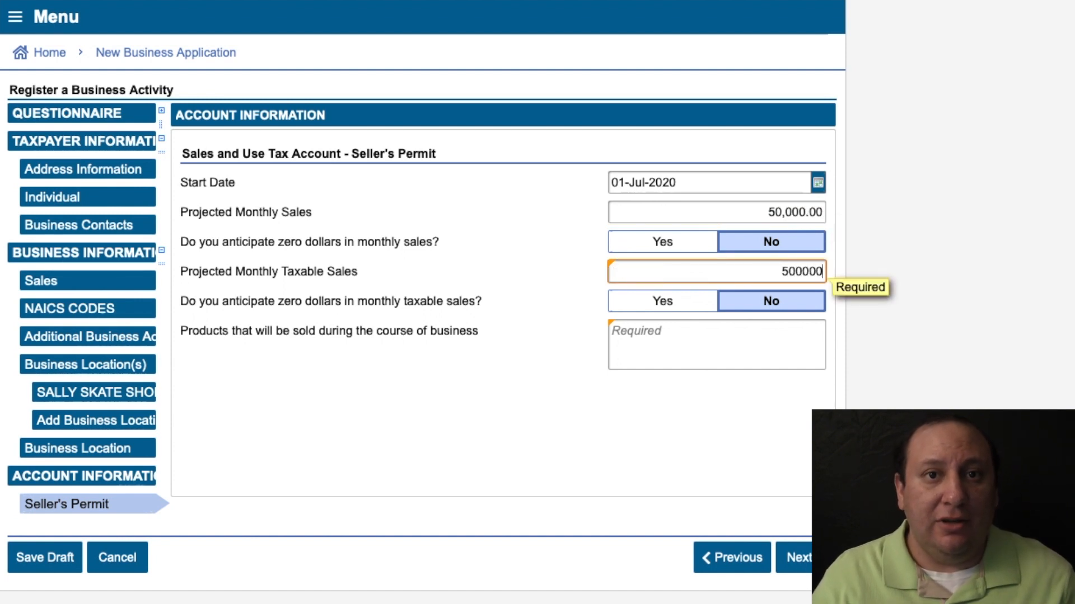
left_click(772, 340)
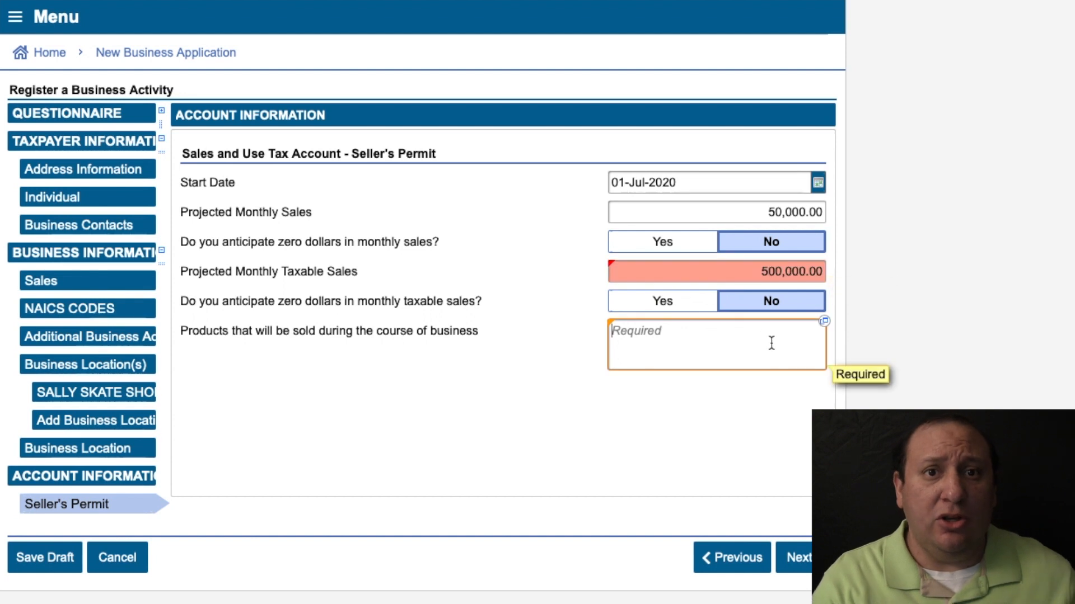
left_click(823, 272)
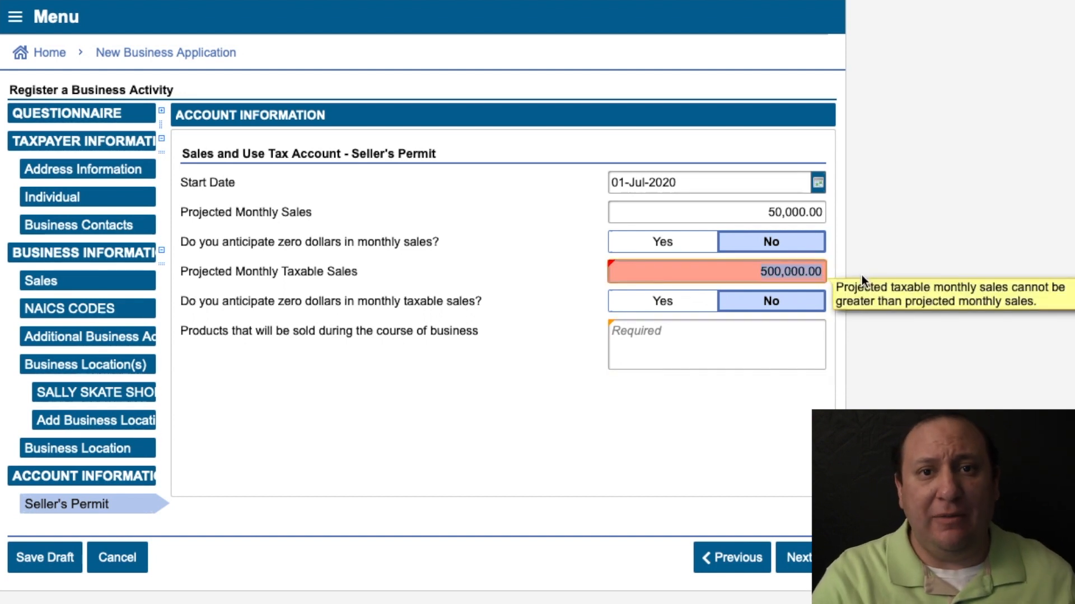
type("5000")
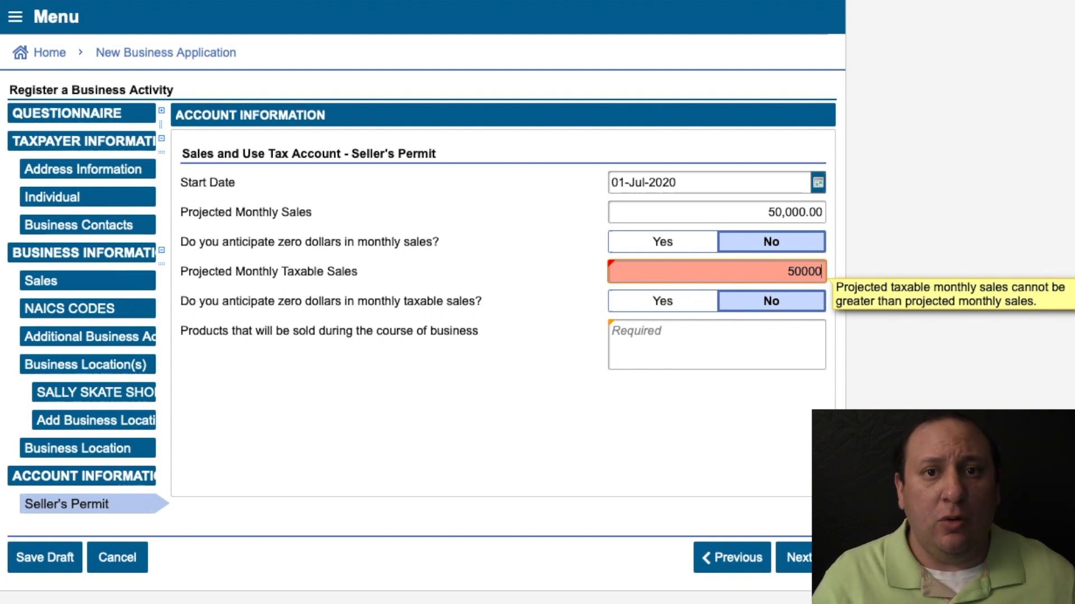
left_click(798, 331)
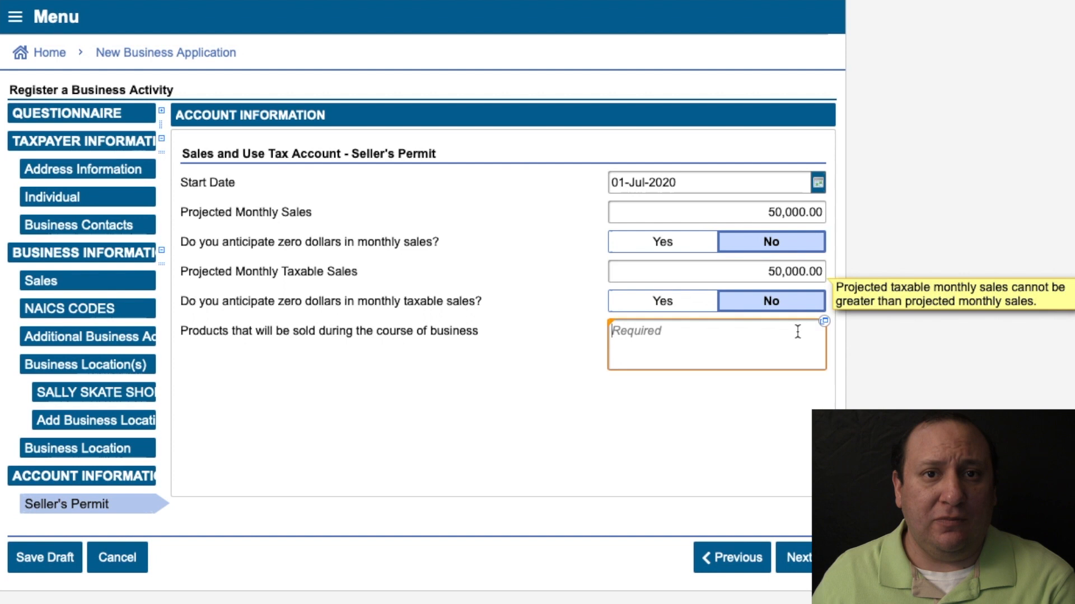
Describe the products sold as 'Skateboards and accessories', fixing the misspelled word.
left_click(735, 332)
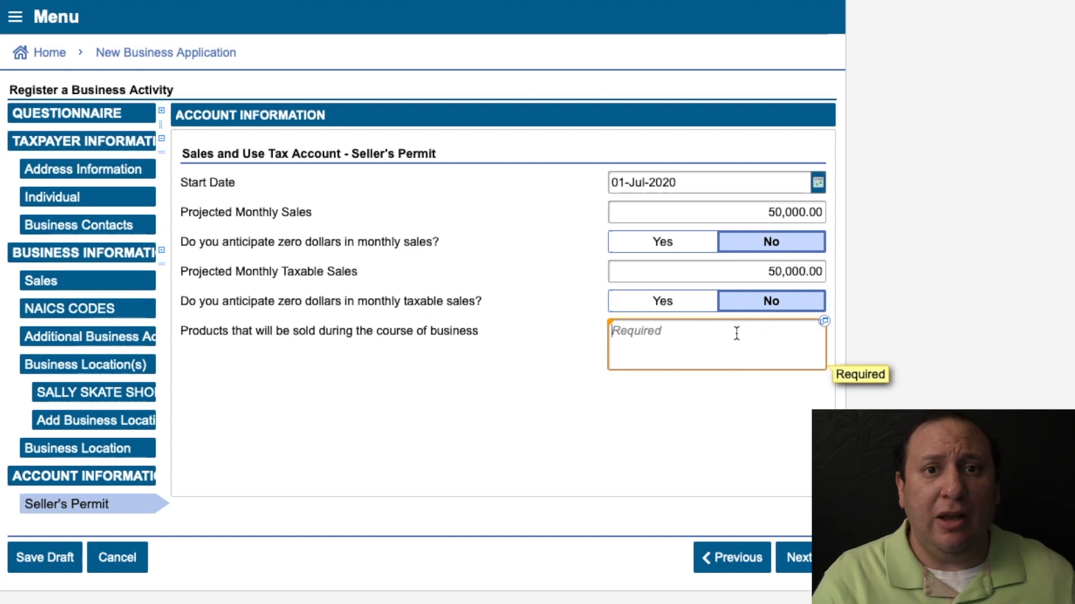
type("Skat")
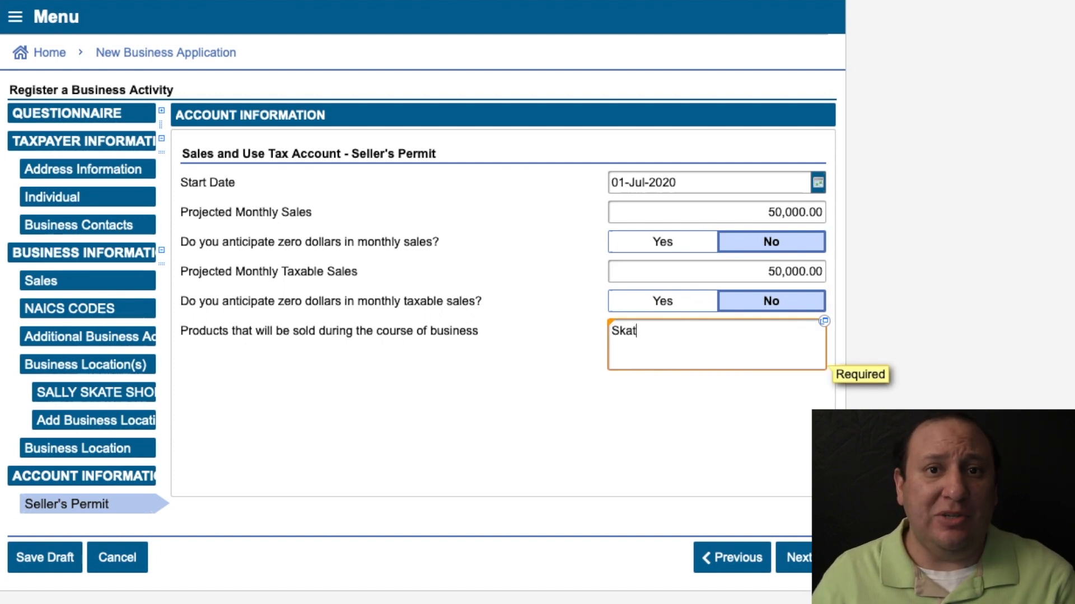
type("eboa")
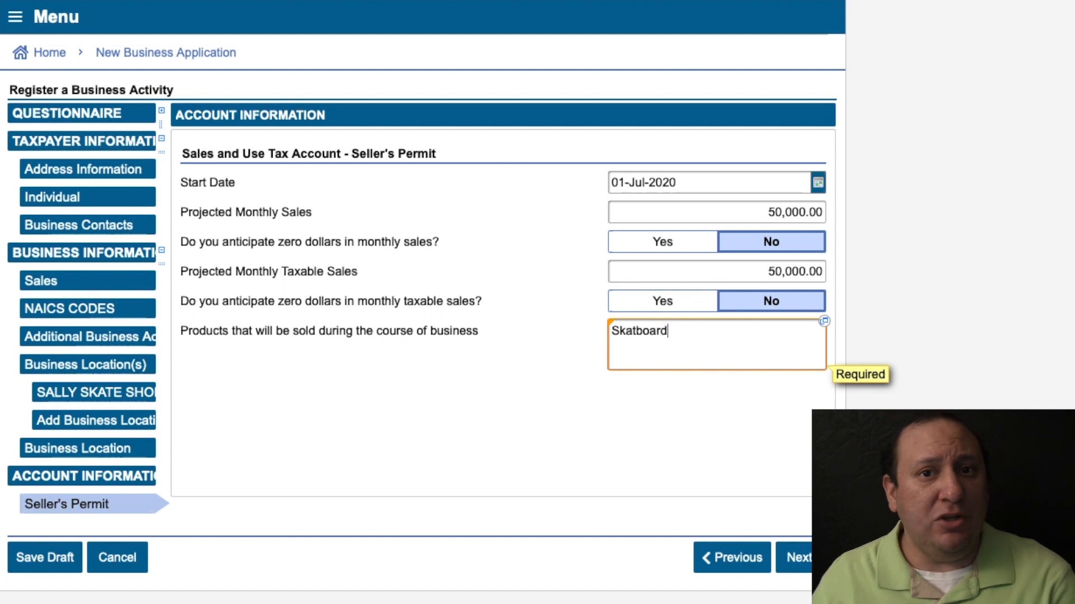
type("rd")
key("Left")
key("Left")
key("Left")
key("Left")
key("Left")
type("e")
key("Right")
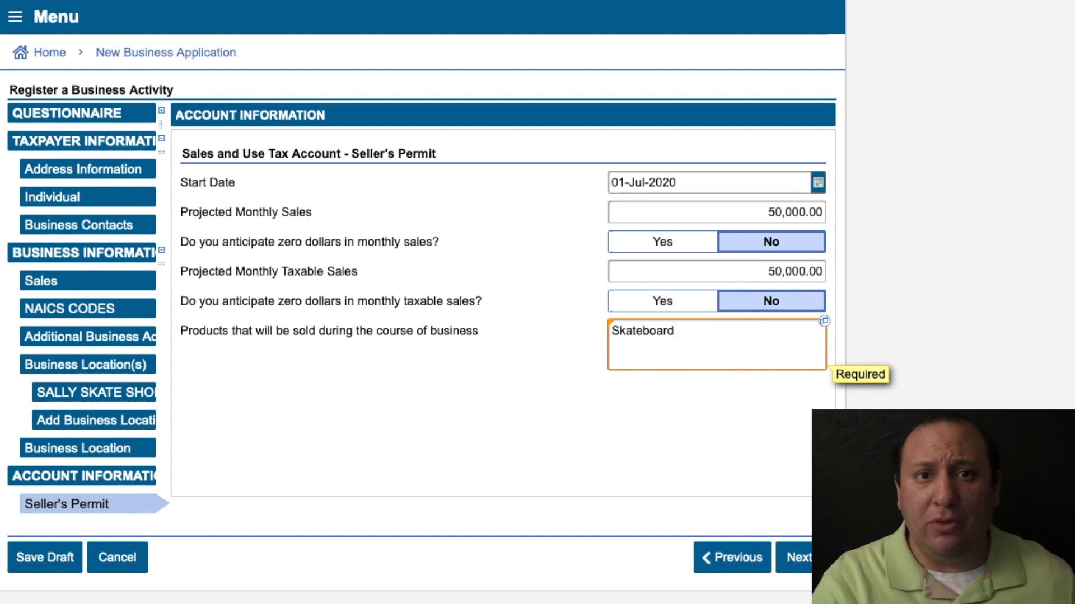
type("s and access")
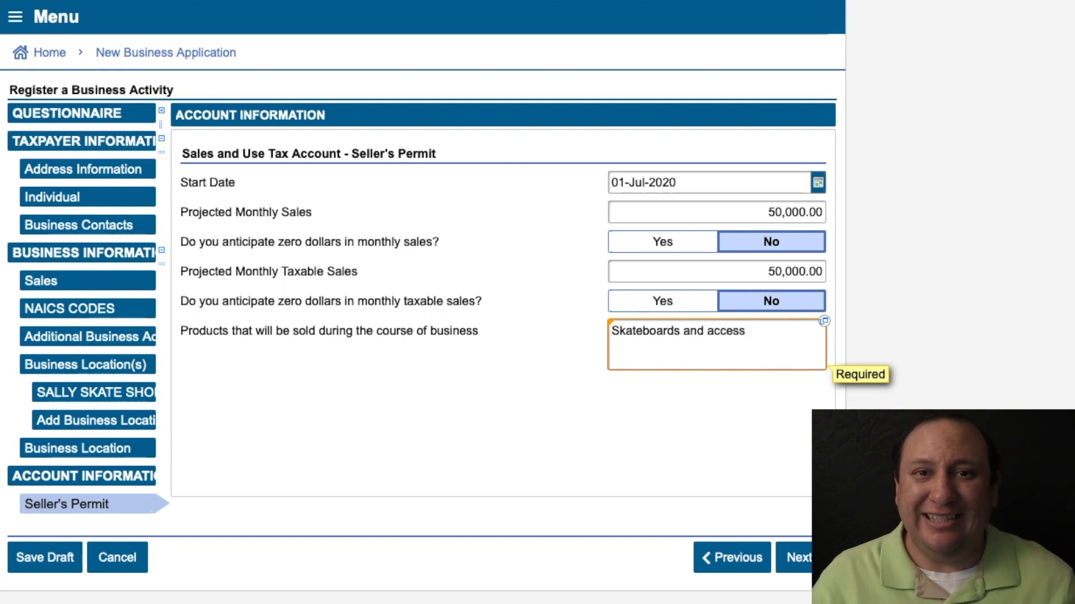
type("ories")
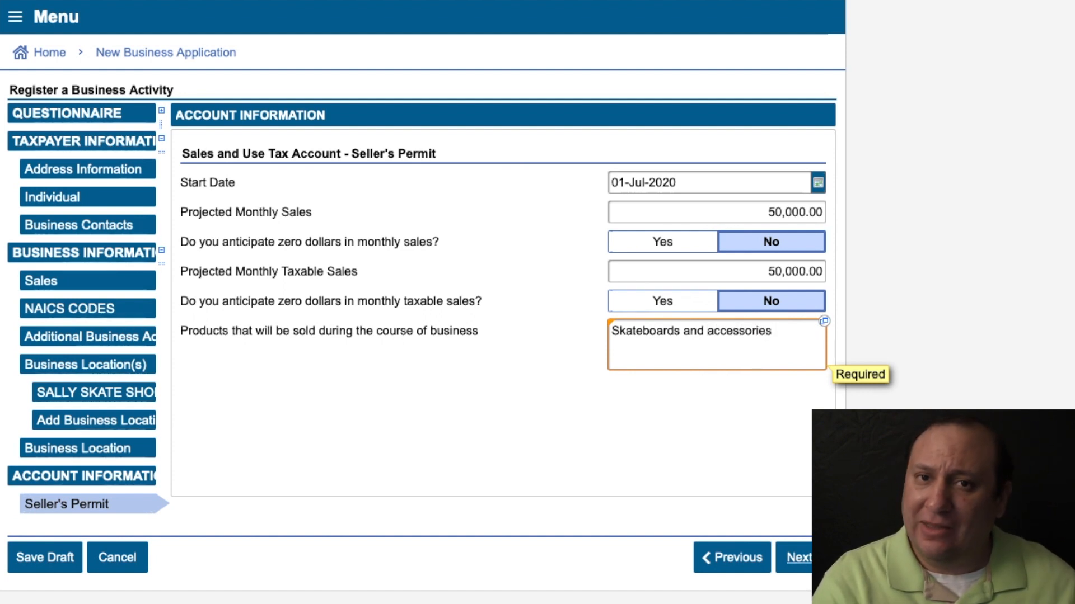
On the Sales/Use Address page, select the first listed address for books and records and for mailing.
left_click(798, 558)
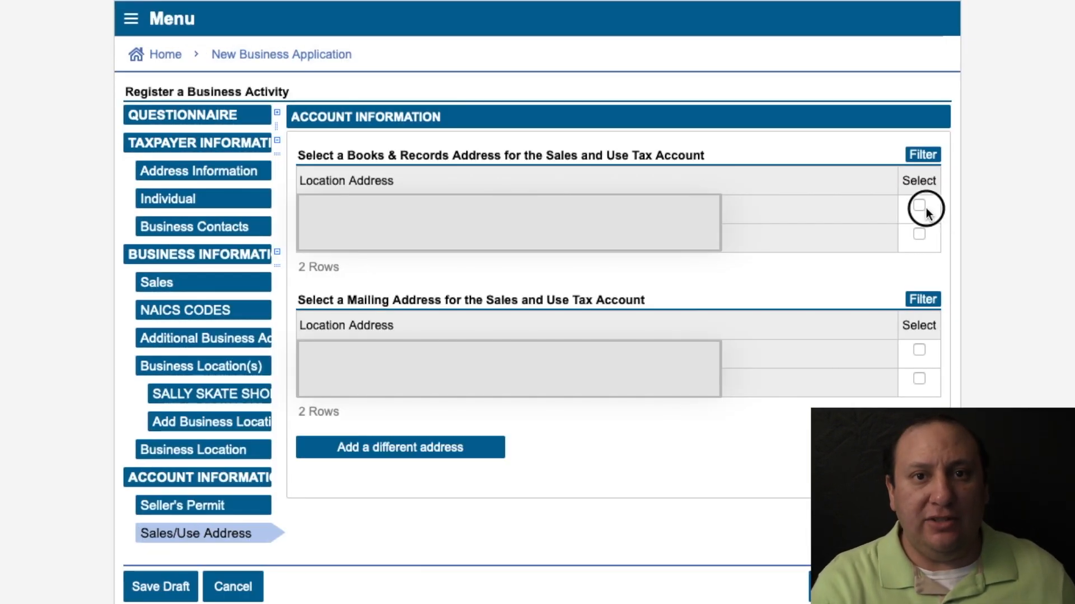
left_click(918, 235)
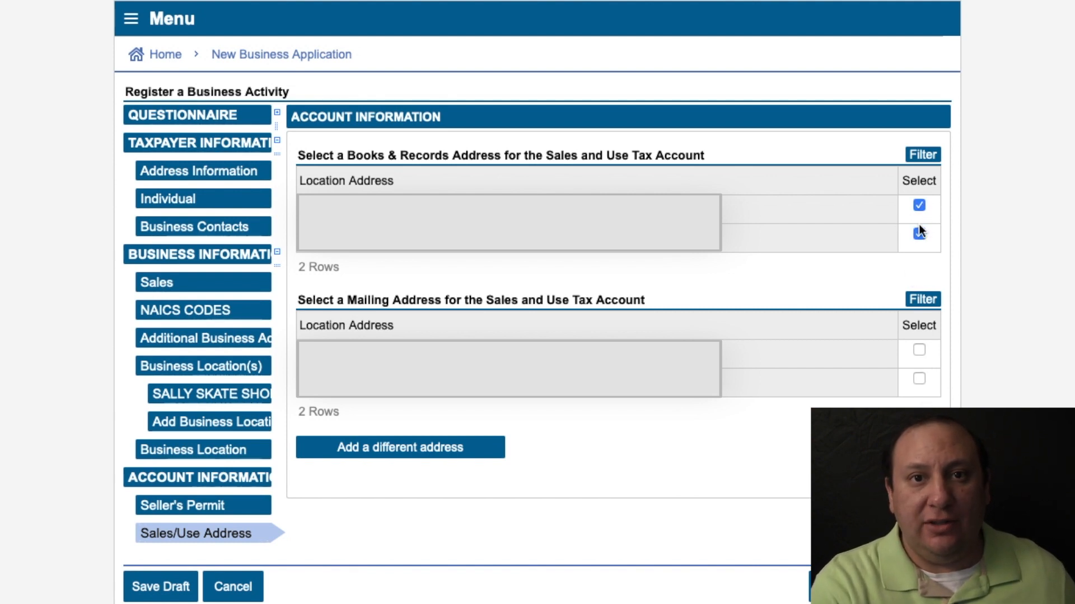
left_click(919, 234)
left_click(919, 350)
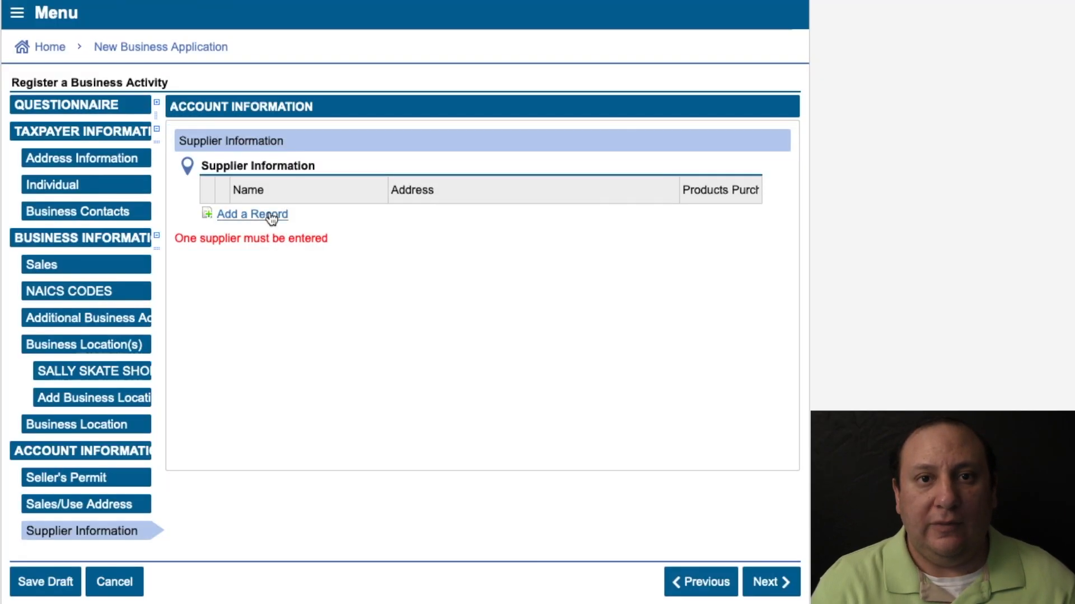
Enter supplier name JOES, products 'supplies', and the supplier's phone number.
type("JOES")
left_click(224, 246)
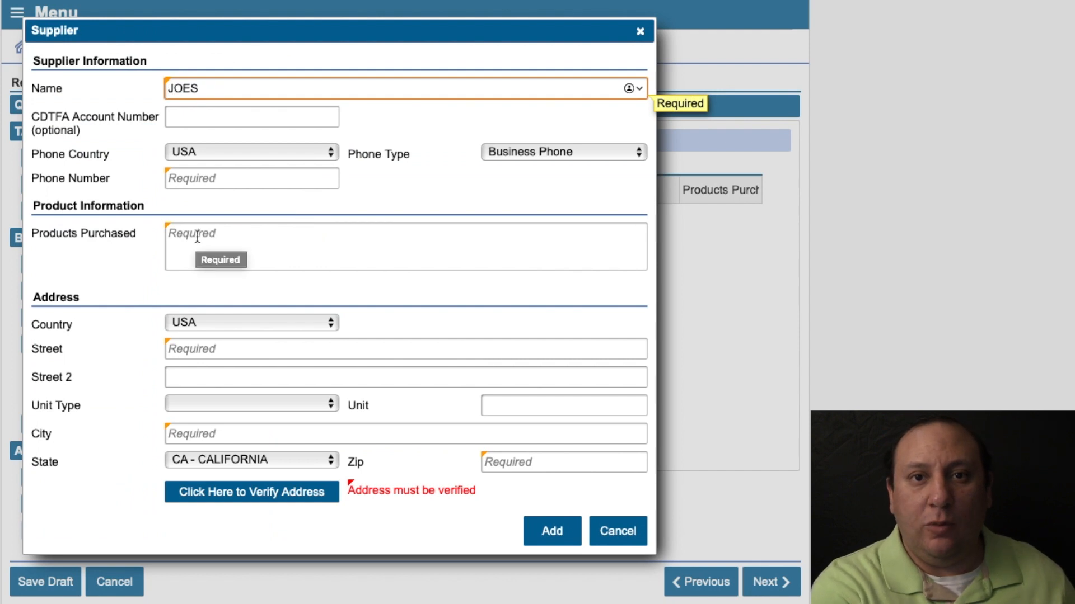
type("supplies")
left_click(241, 178)
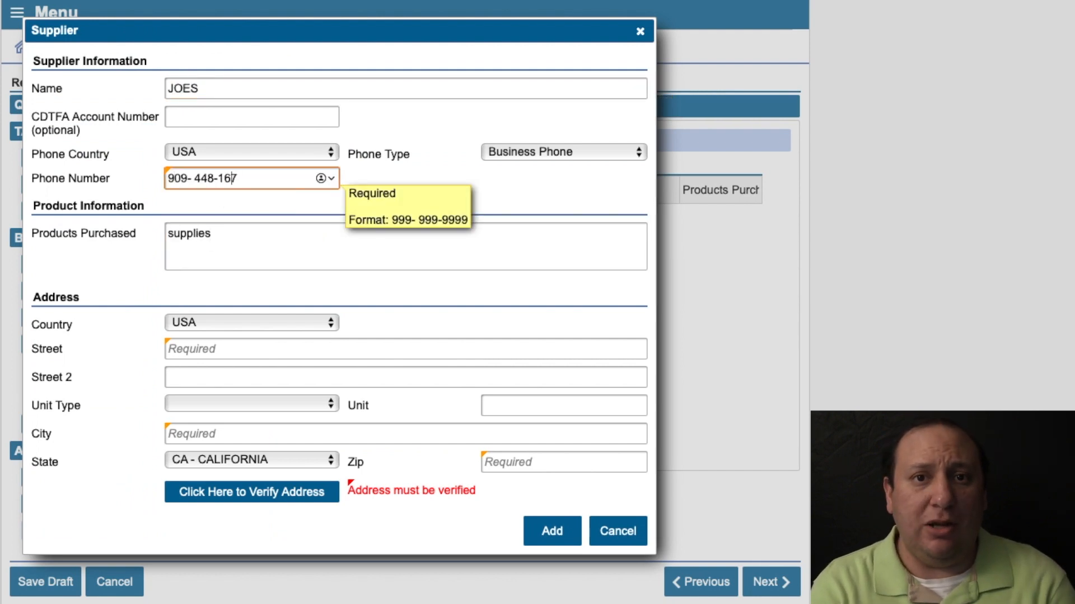
key("super+a")
type("909- 448-")
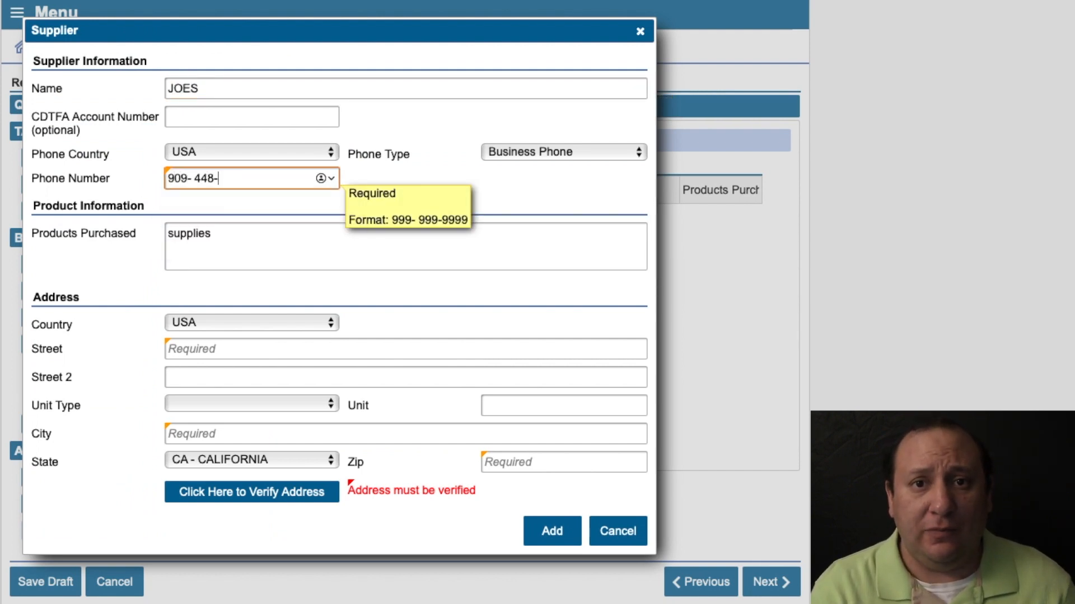
Enter and verify the supplier's street, city and zip address, then add the supplier to the list.
left_click(201, 349)
left_click(483, 433)
type("LA VERNE")
left_click(483, 459)
type("91750")
left_click(287, 500)
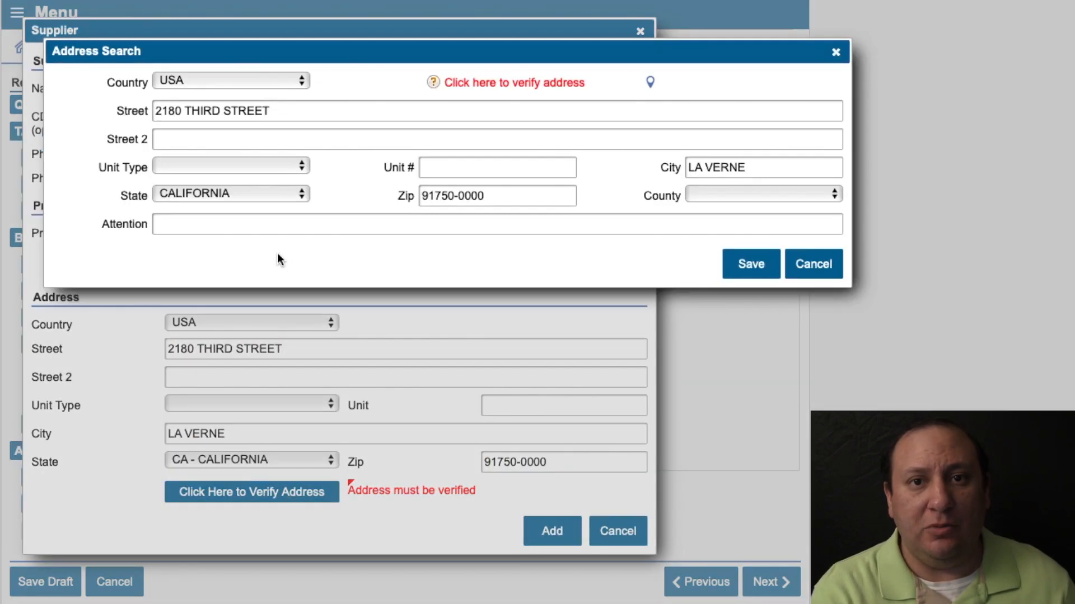
left_click(475, 84)
left_click(203, 148)
left_click(552, 531)
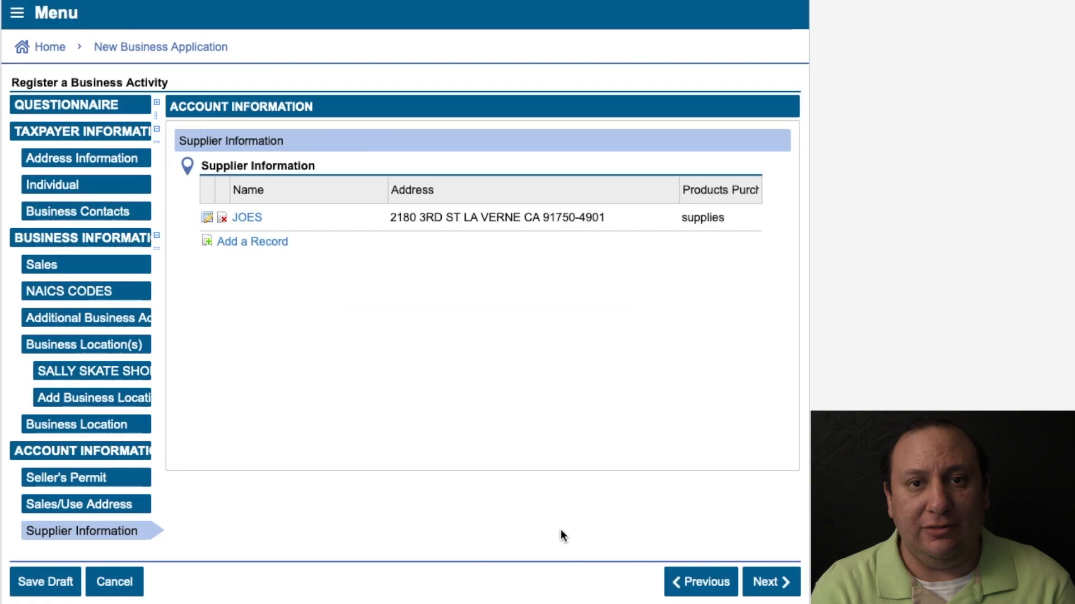